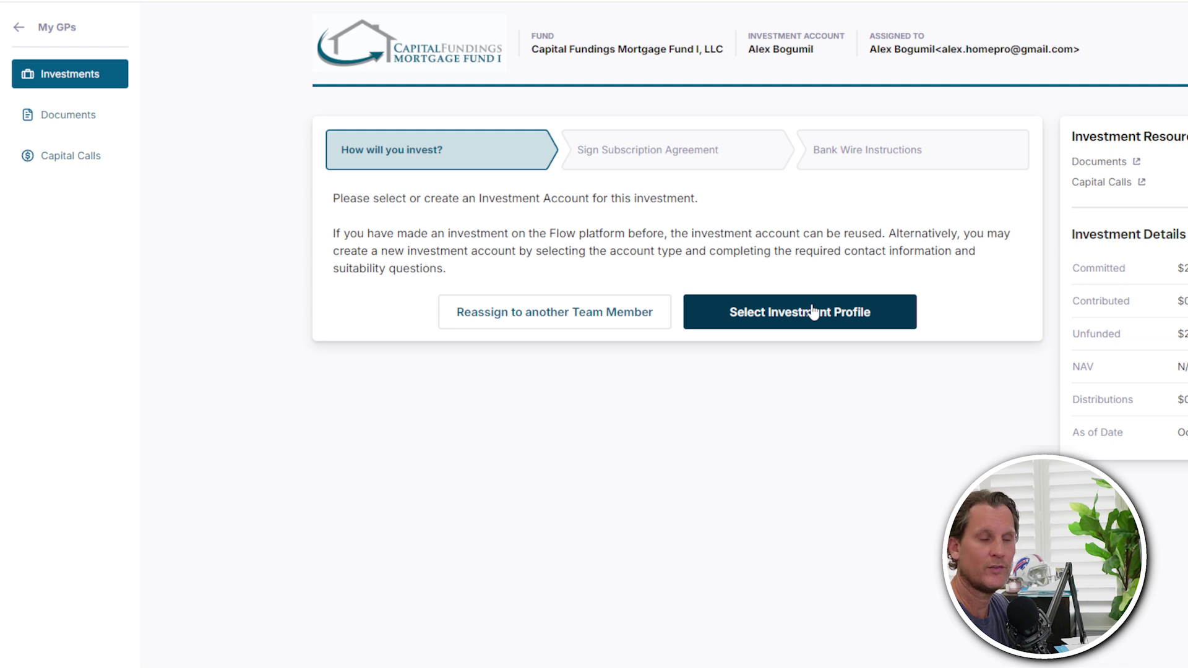
- Keep the currently selected investment profile for this fund and go on to update its missing details
left_click(772, 317)
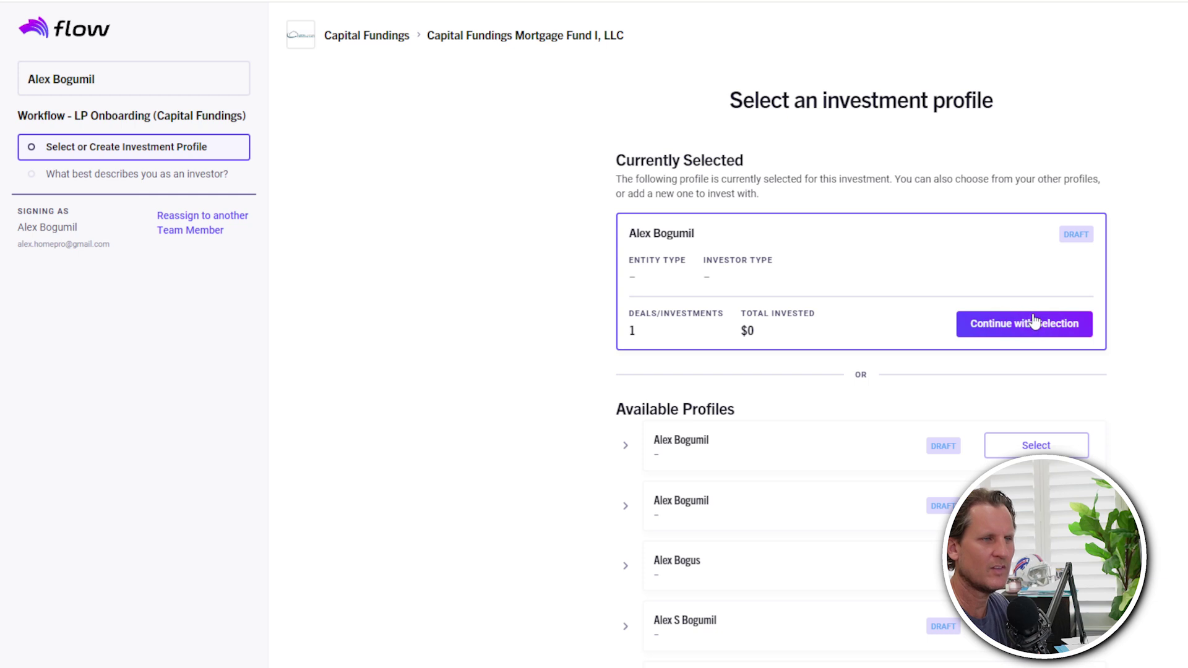
left_click(1018, 328)
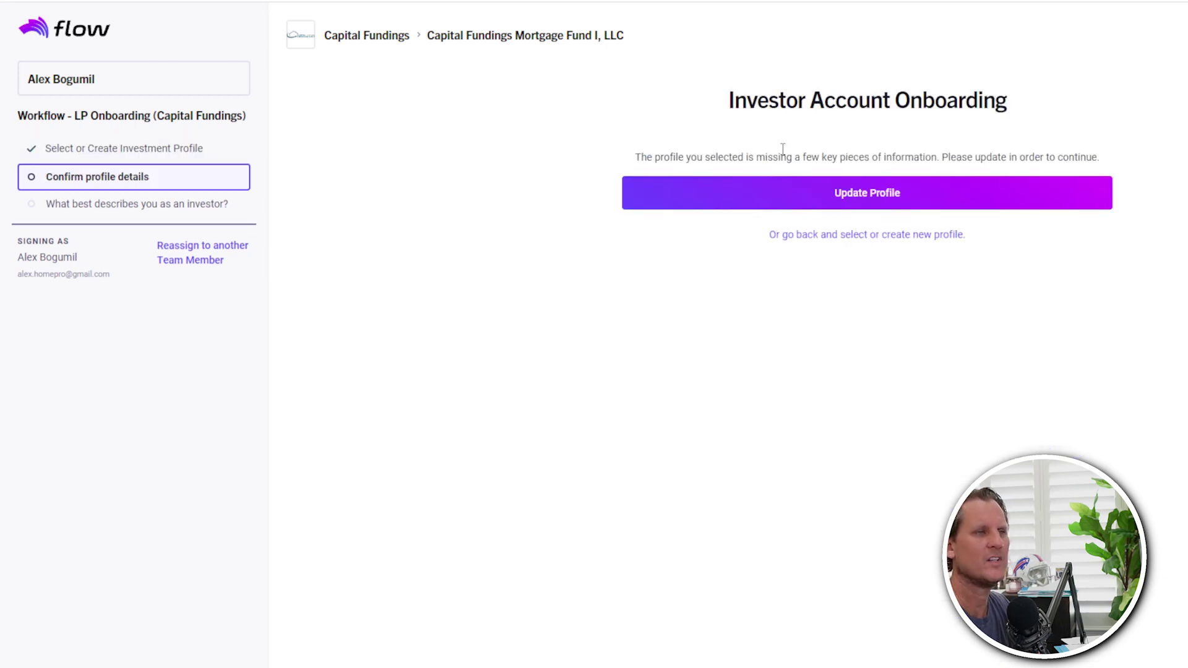
left_click(857, 195)
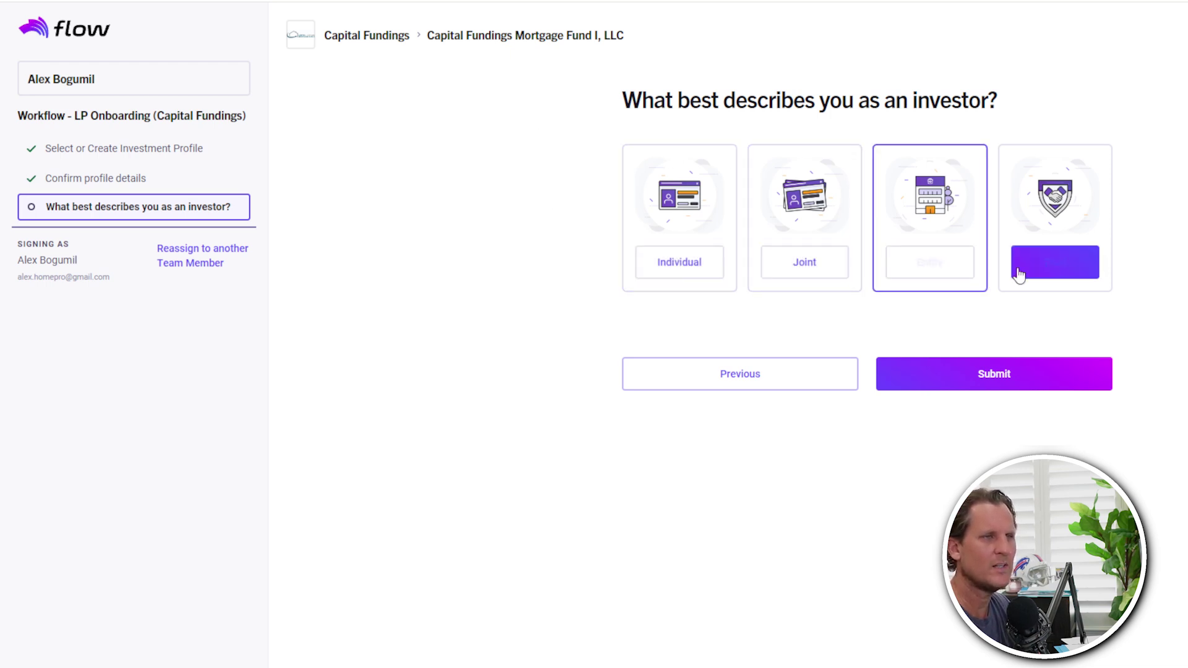
- Choose Entity as the investor type and set the legal name to 'Capital Fundings, LLC'
left_click(932, 270)
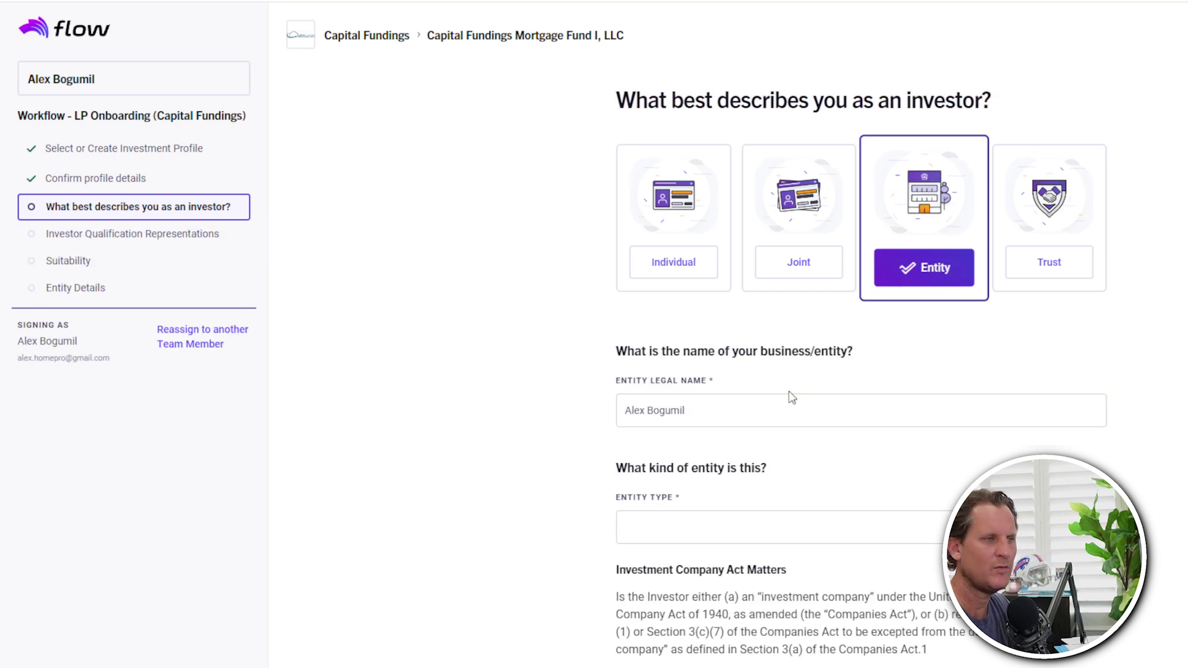
left_click(708, 409)
key("ctrl+a")
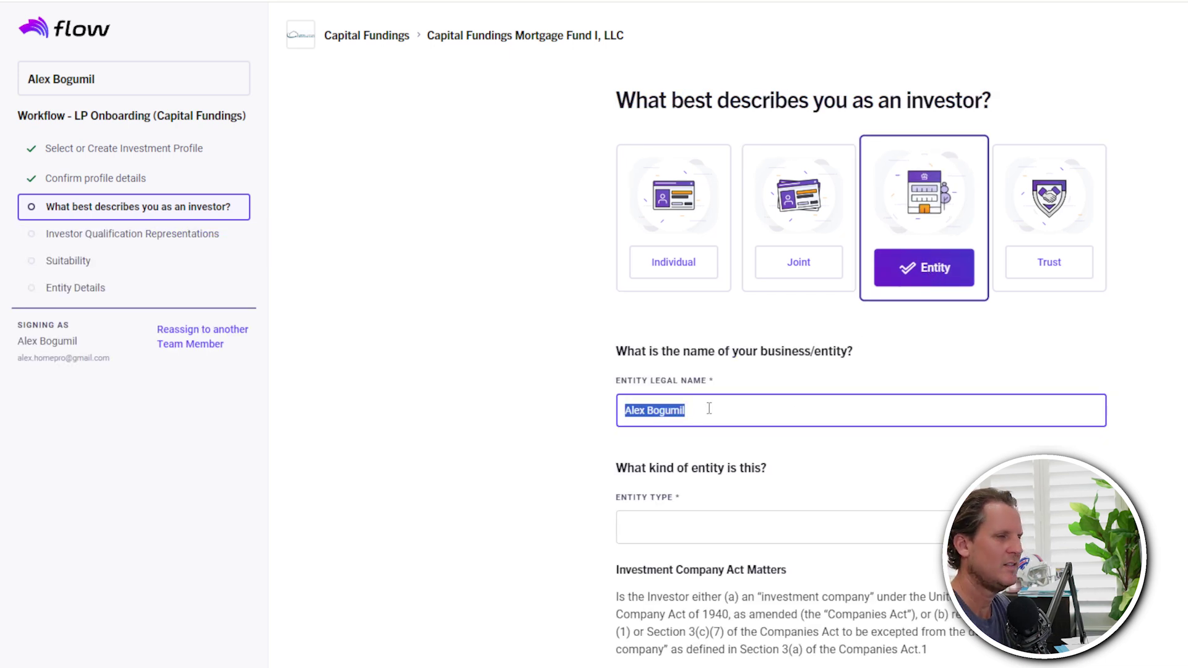
key("BackSpace")
type("Cpa")
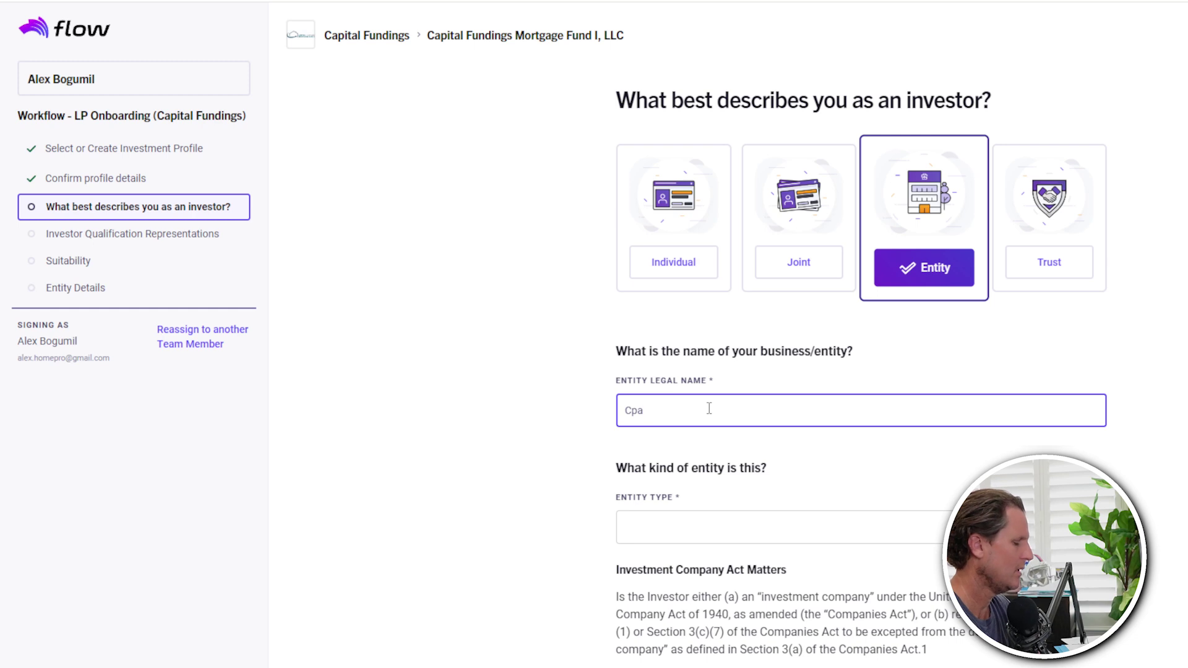
key("BackSpace")
key("BackSpace")
type("apital Fundings, LLC")
key("Tab")
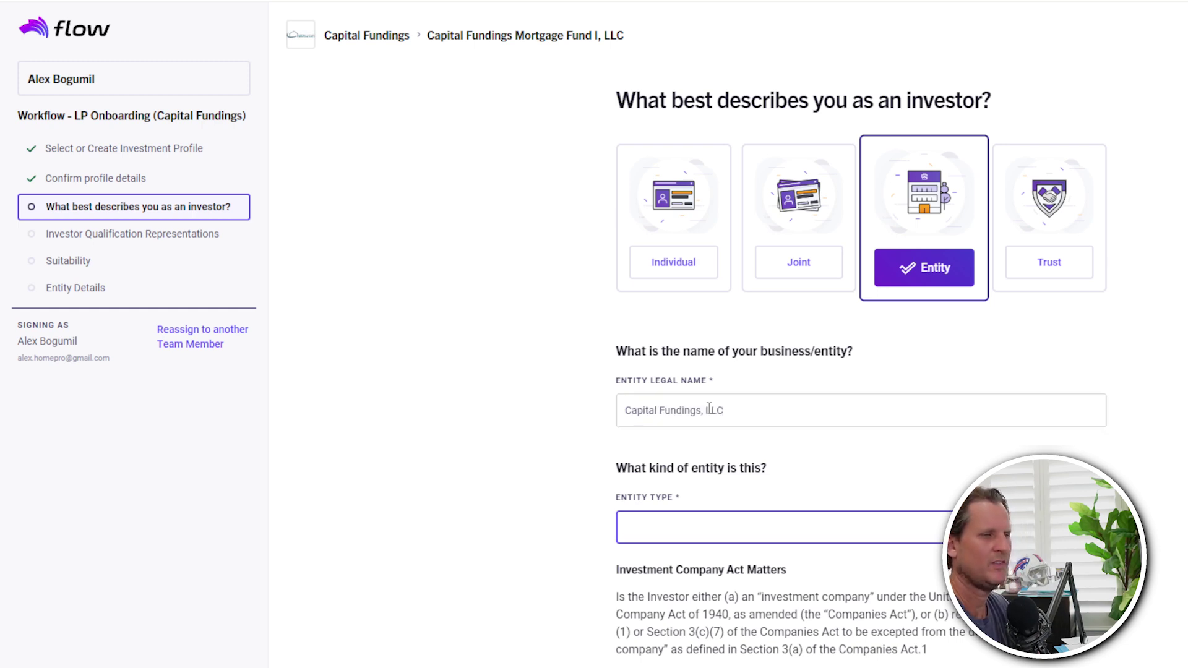
- Set entity type to Limited Liability Company (LLC), subtype S-Corp, and answer No to investment company
left_click(730, 532)
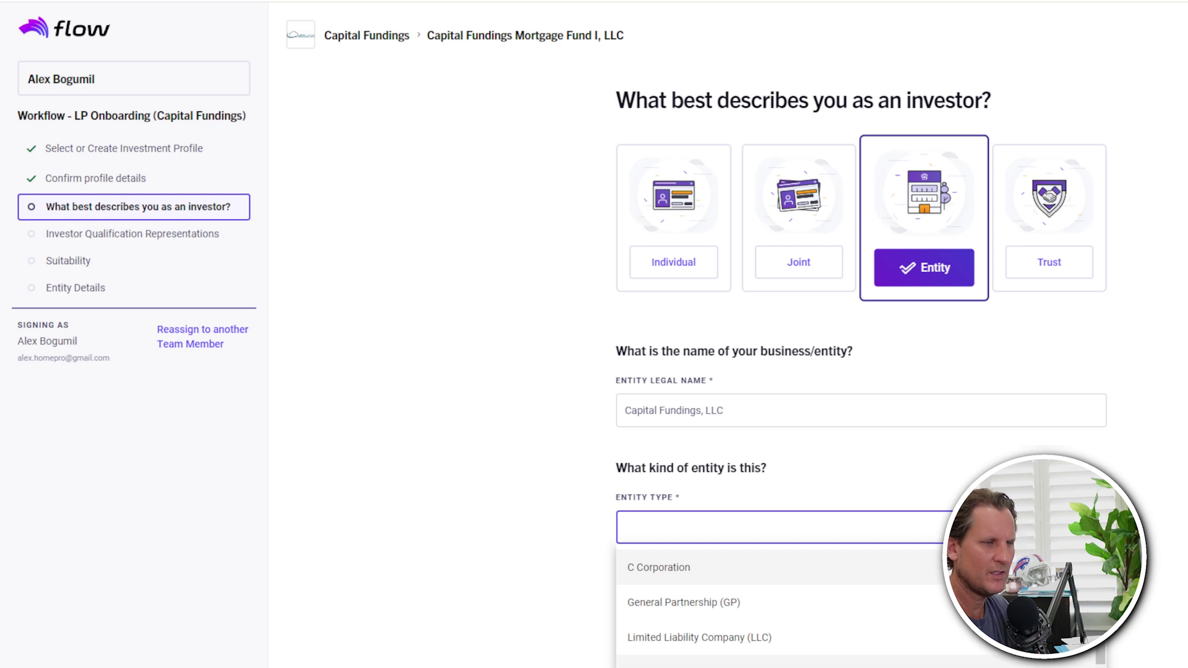
left_click(699, 637)
scroll(514, 543, "down", 4)
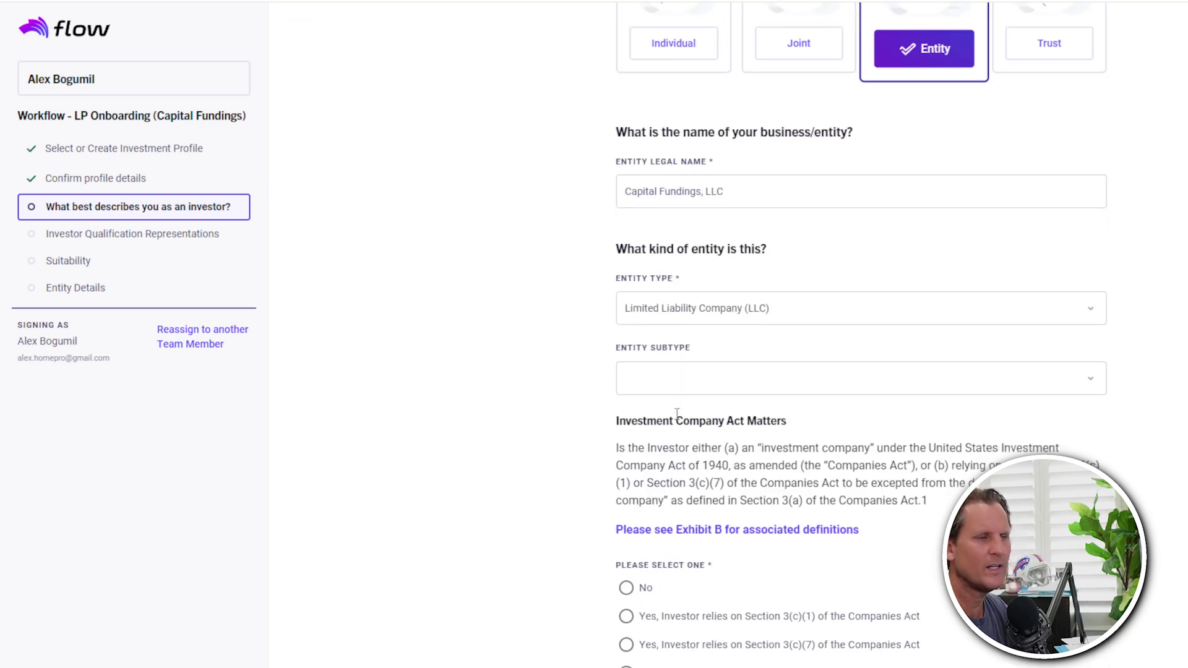
left_click(673, 380)
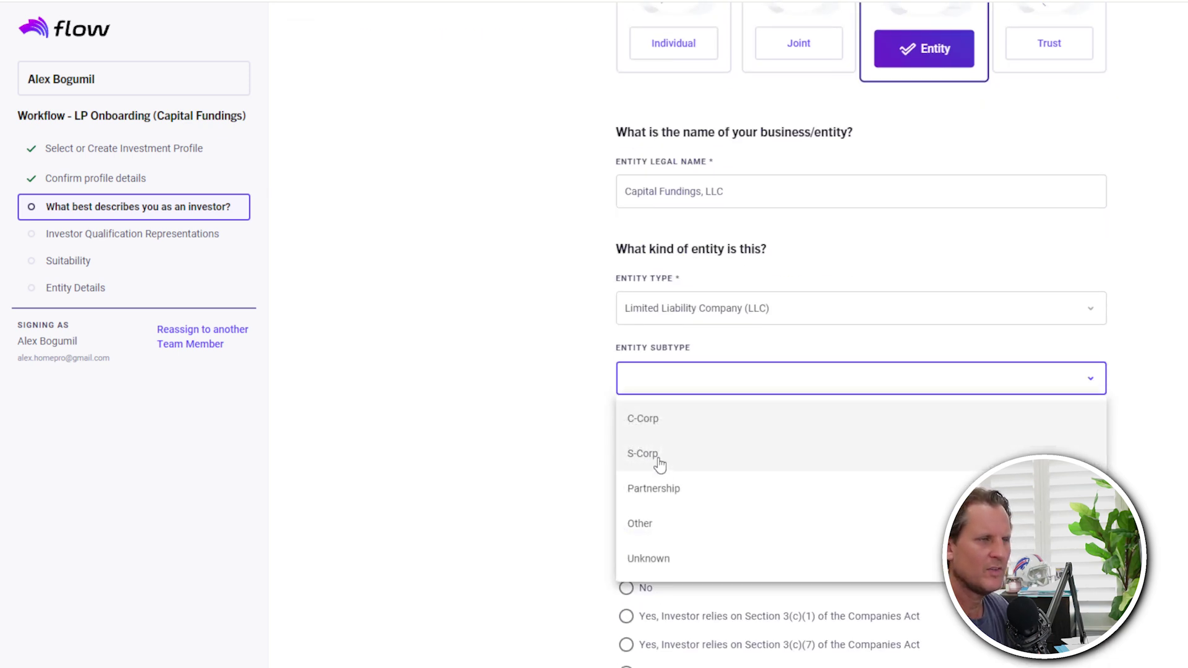
left_click(661, 465)
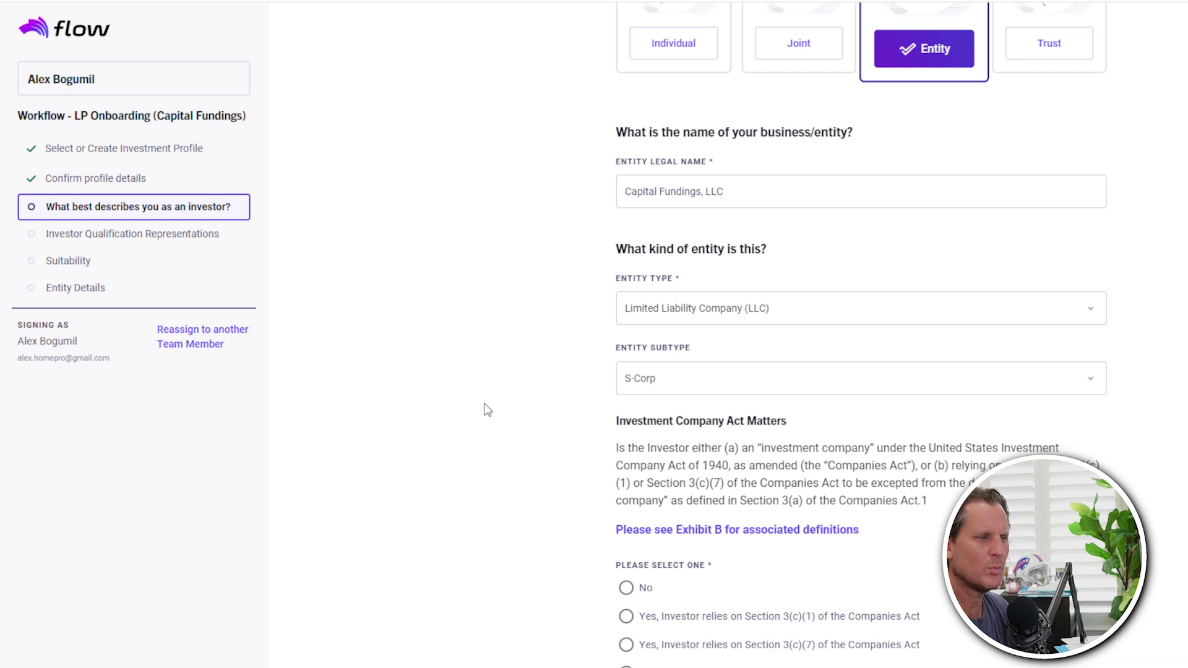
scroll(570, 433, "down", 2)
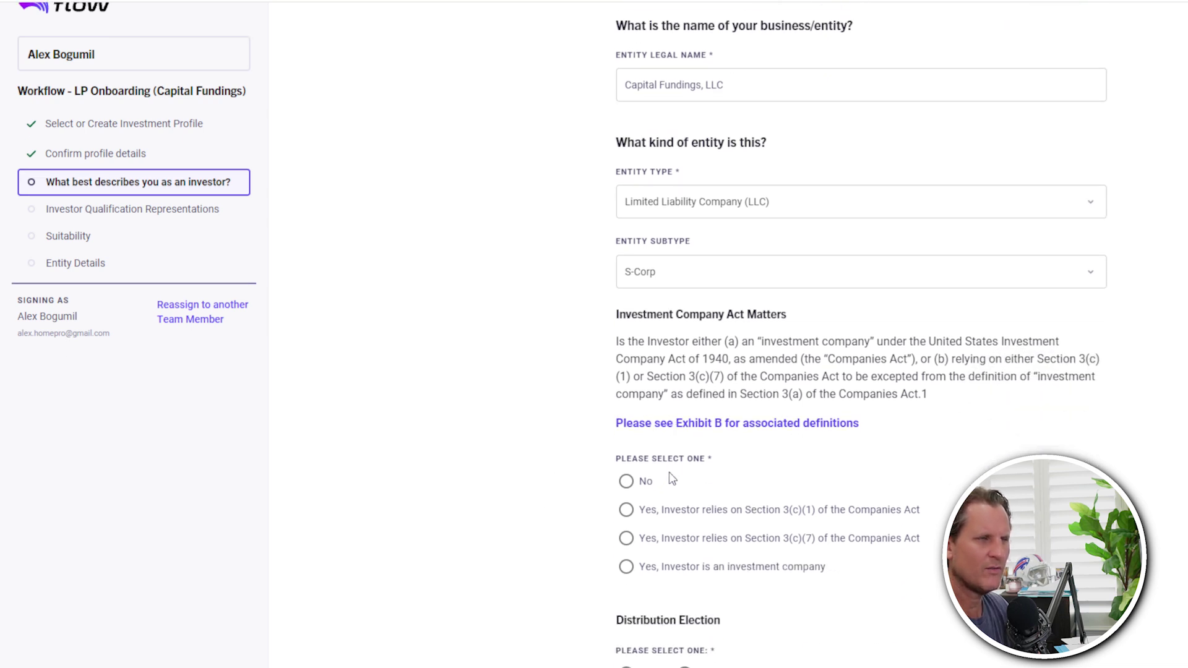
left_click(626, 482)
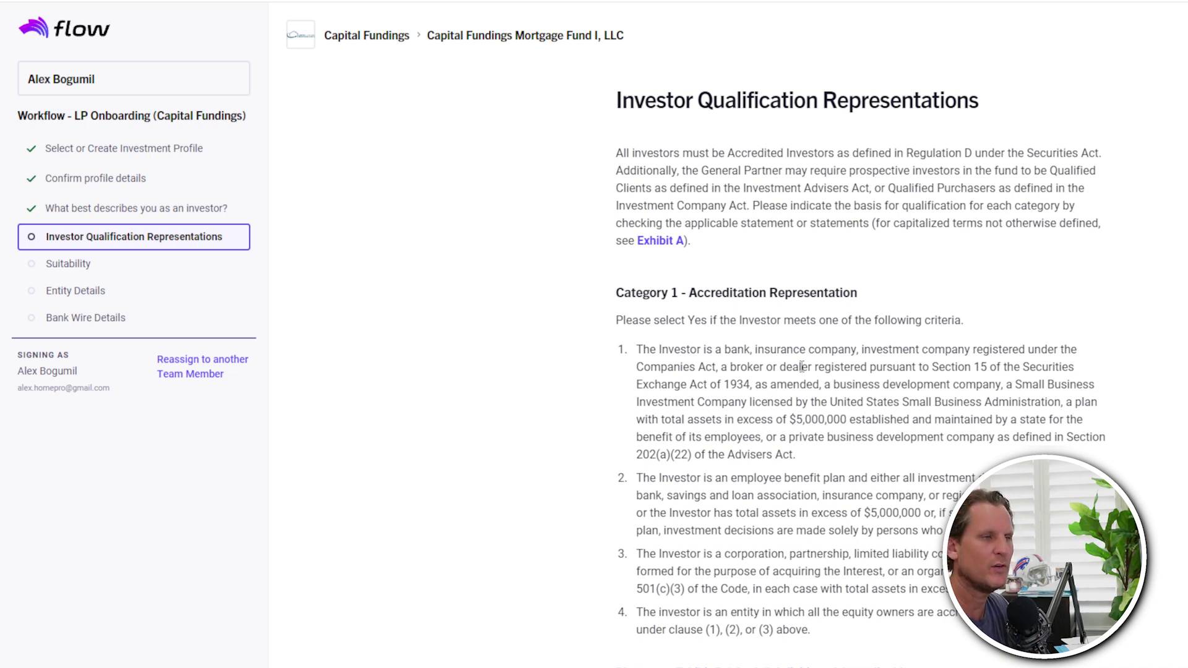
- Answer Yes to Accredited Investor, mark it not an employee benefit plan, and continue
scroll(516, 343, "down", 1)
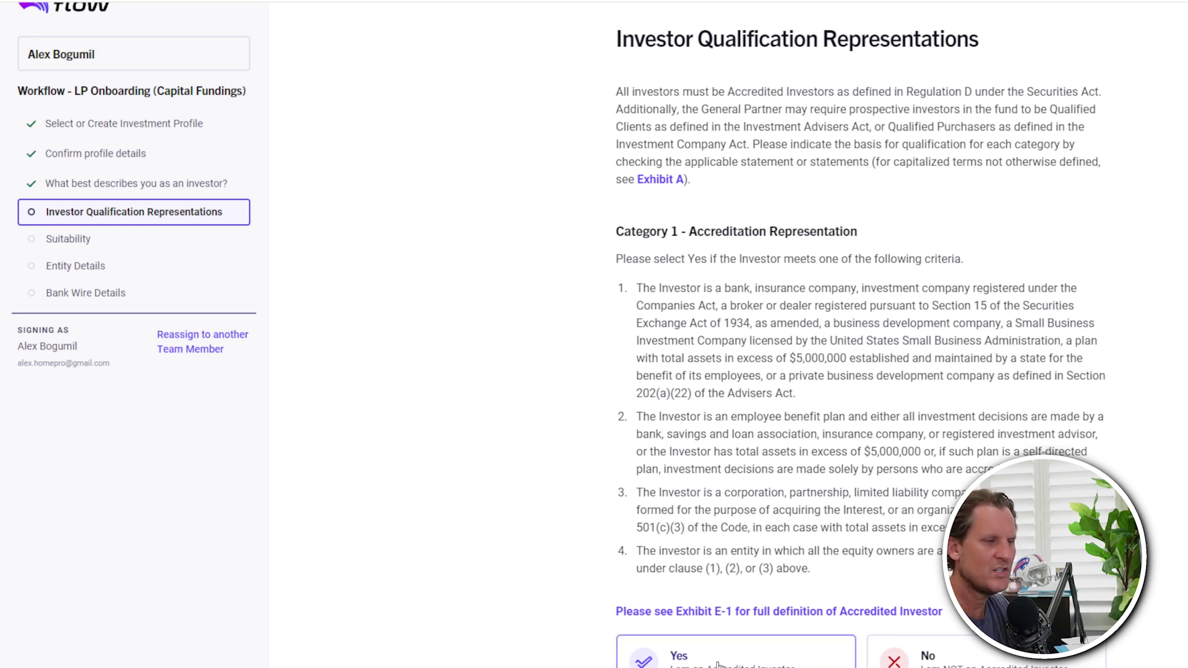
left_click(736, 656)
scroll(913, 513, "down", 1)
scroll(913, 513, "down", 1)
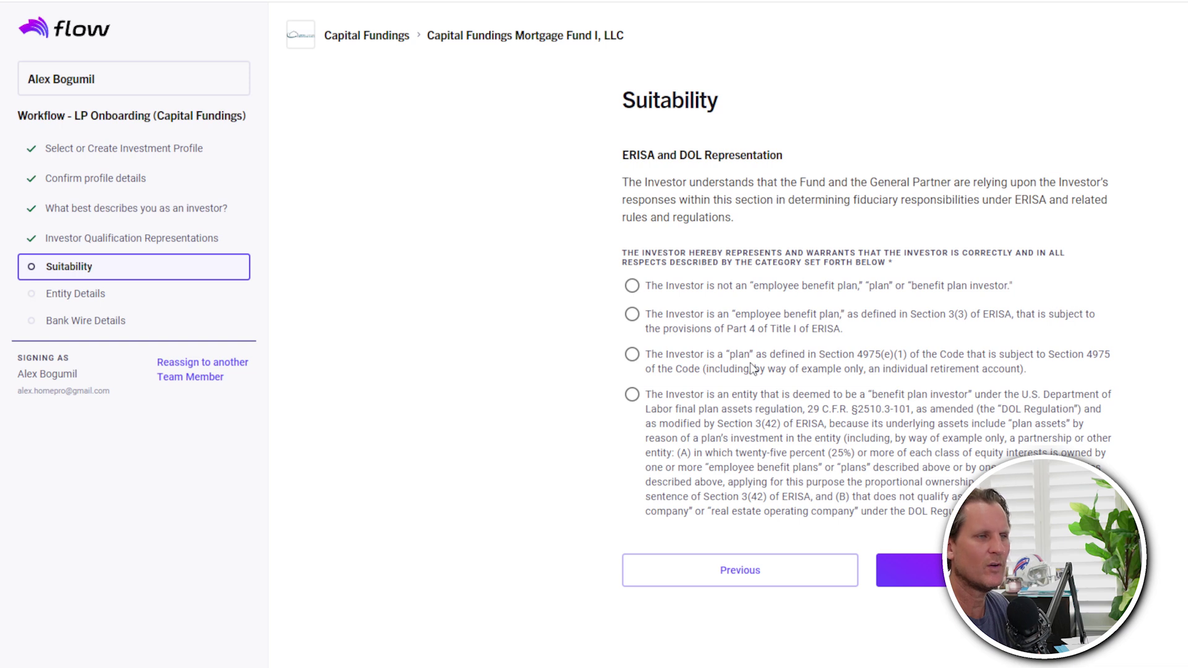
left_click(632, 286)
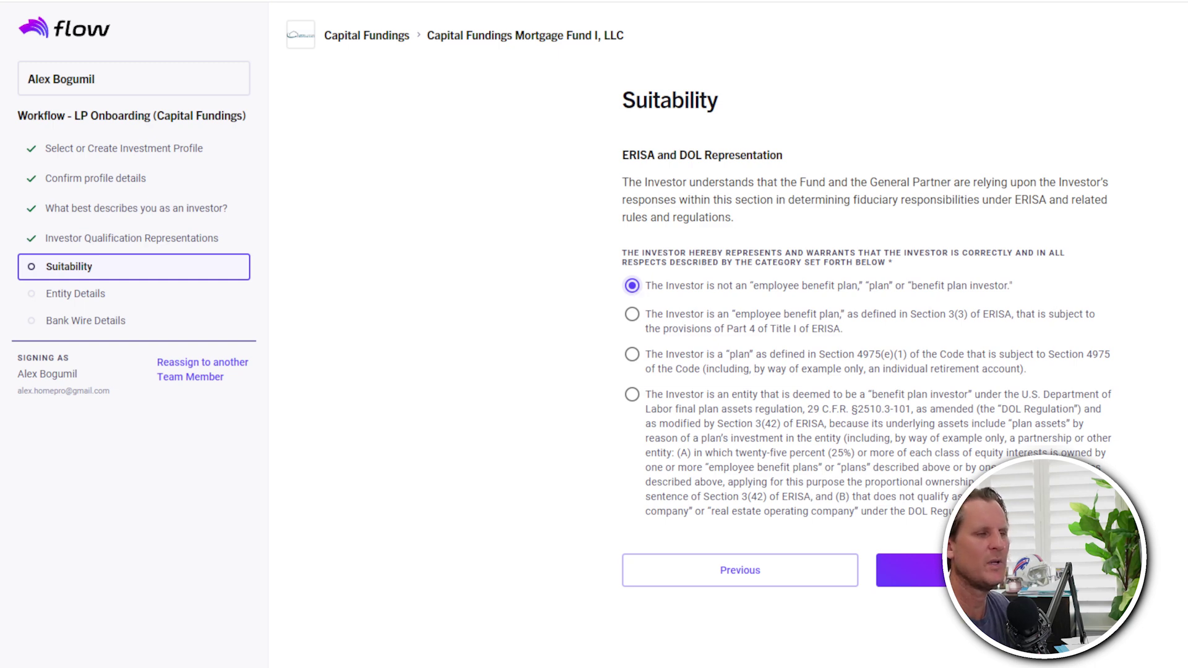
left_click(903, 569)
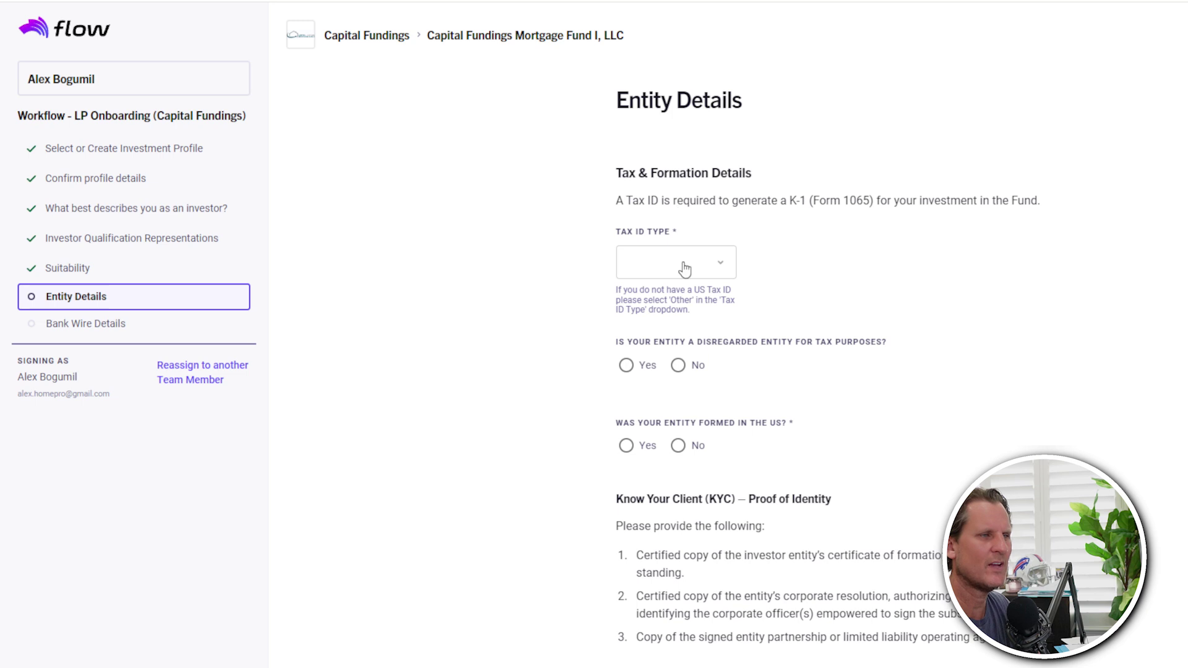
- Set the tax ID type to EIN and enter the entity's EIN
left_click(684, 262)
left_click(668, 302)
left_click(793, 296)
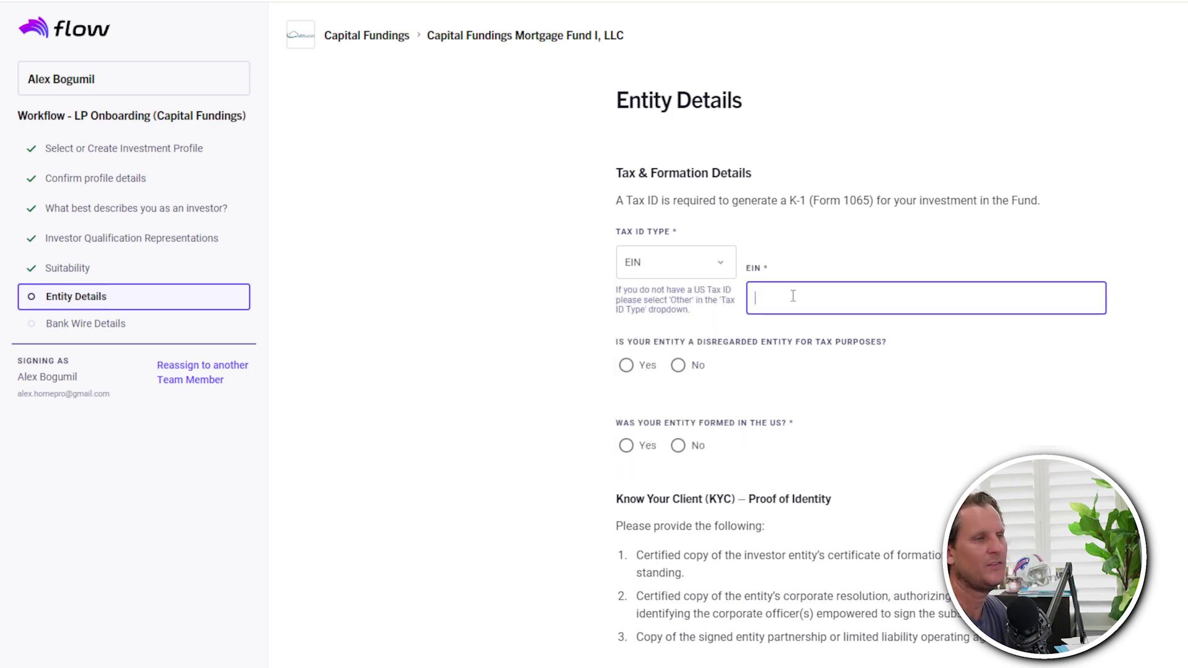
type("99-9999999")
key("Tab")
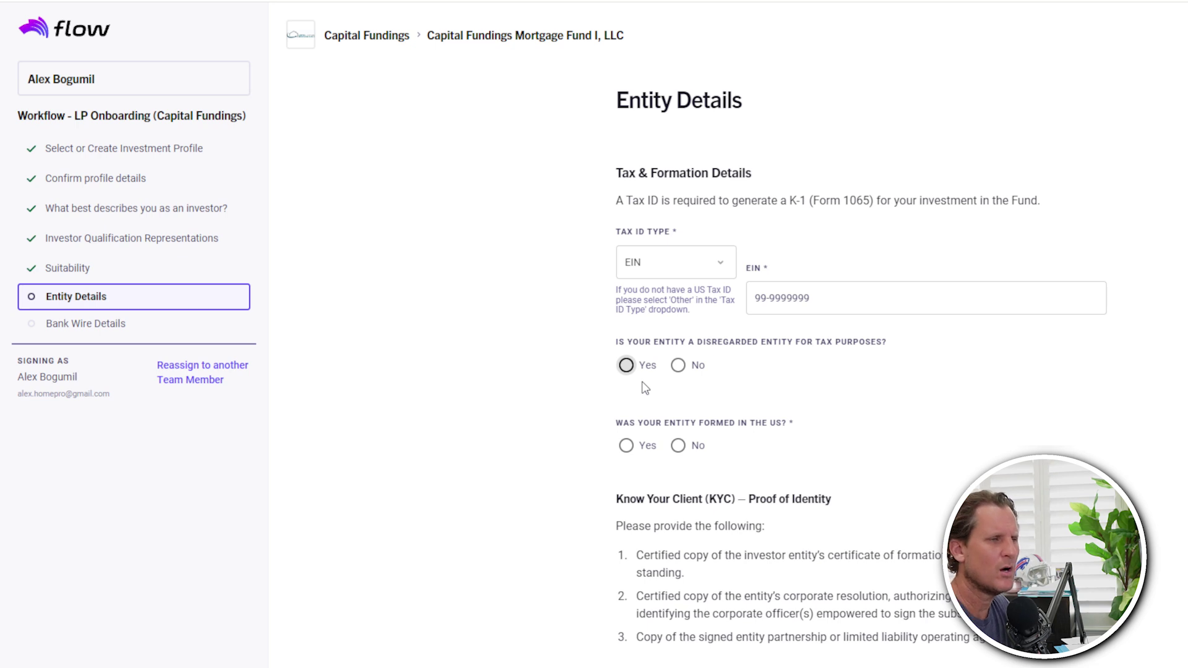
- Mark the entity disregarded, enter the regarded entity's name and tax ID, and confirm US formation
left_click(625, 365)
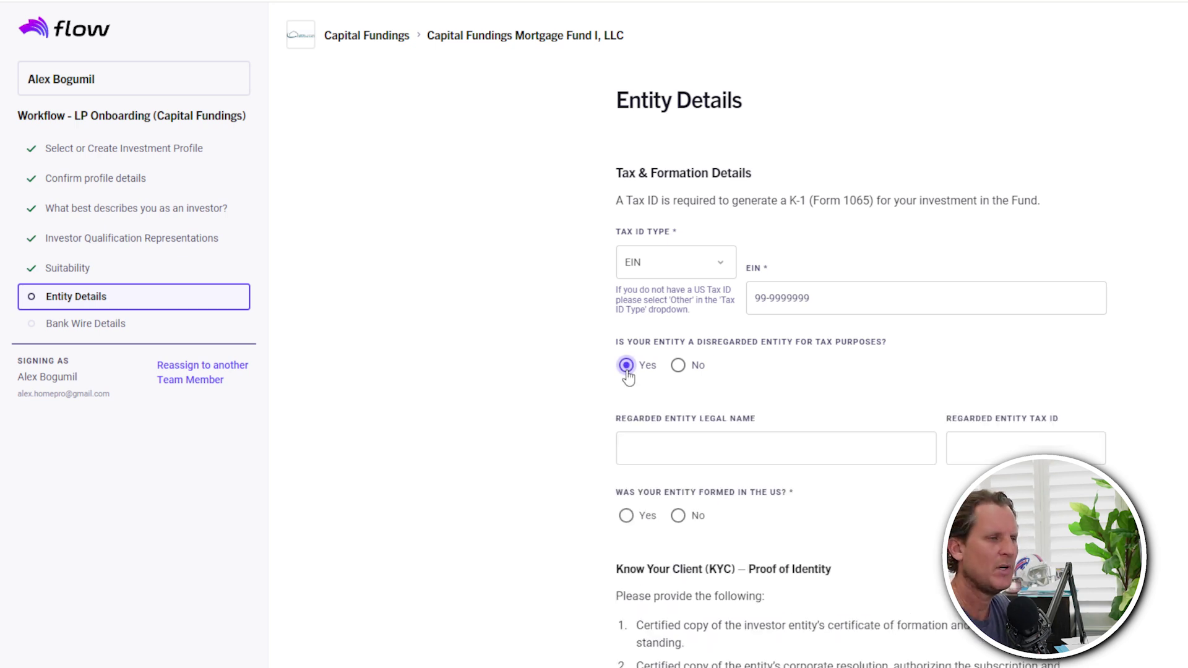
left_click(677, 452)
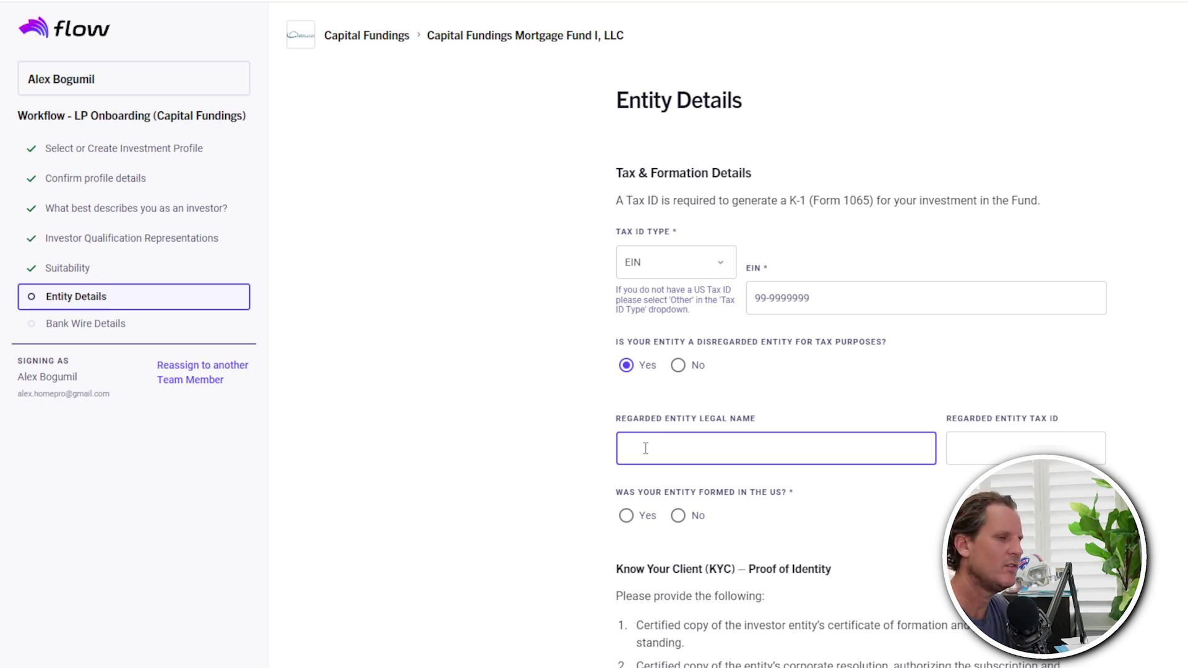
key("Tab")
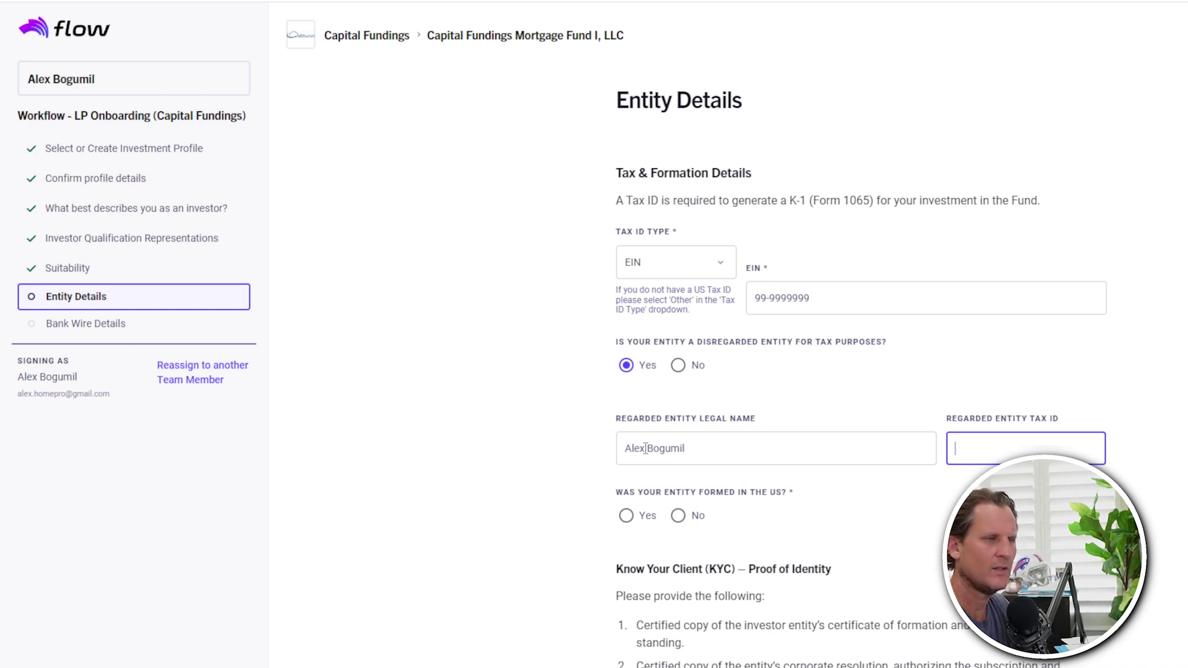
key("Tab")
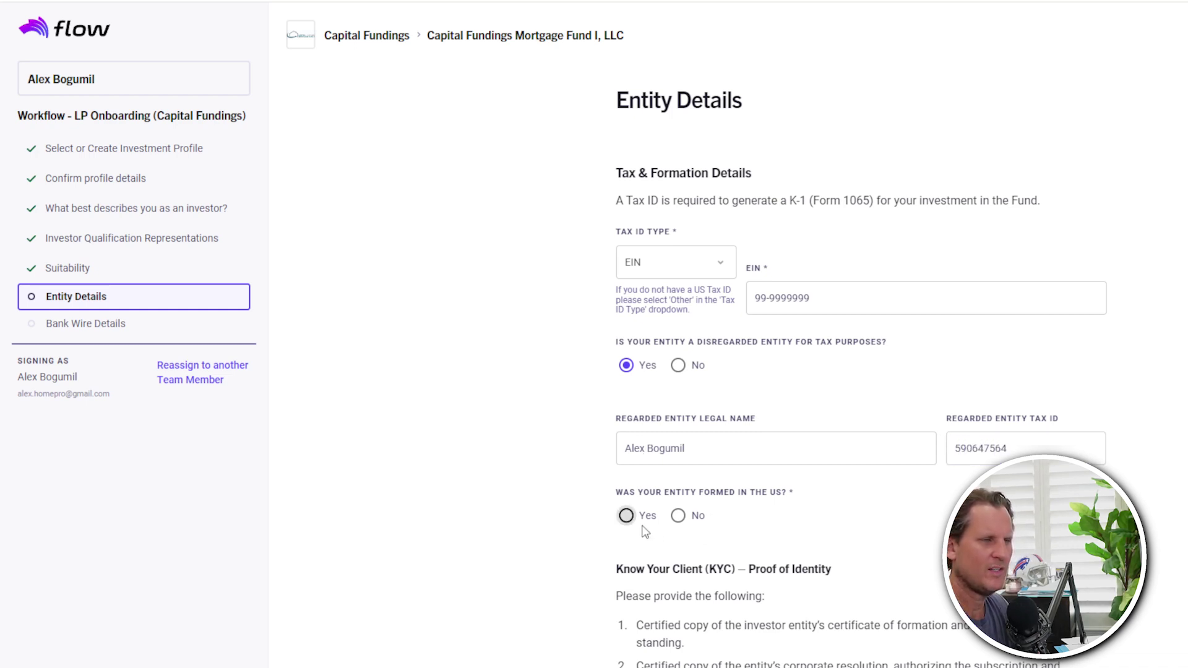
left_click(626, 515)
scroll(636, 518, "down", 4)
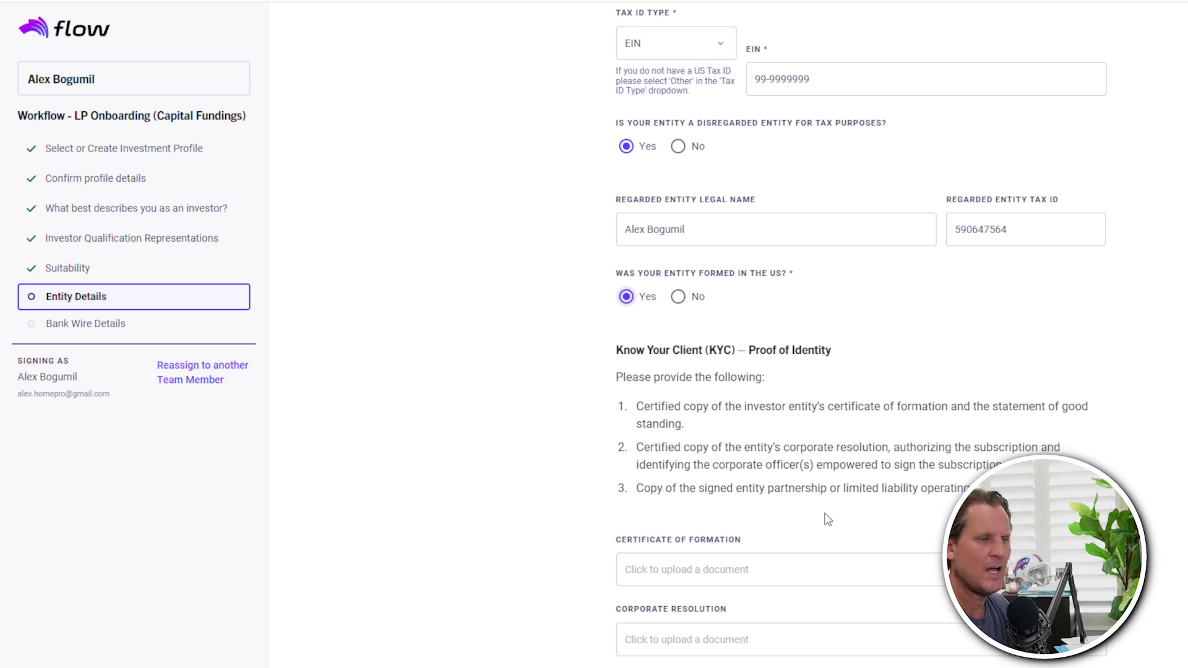
scroll(1143, 504, "down", 3)
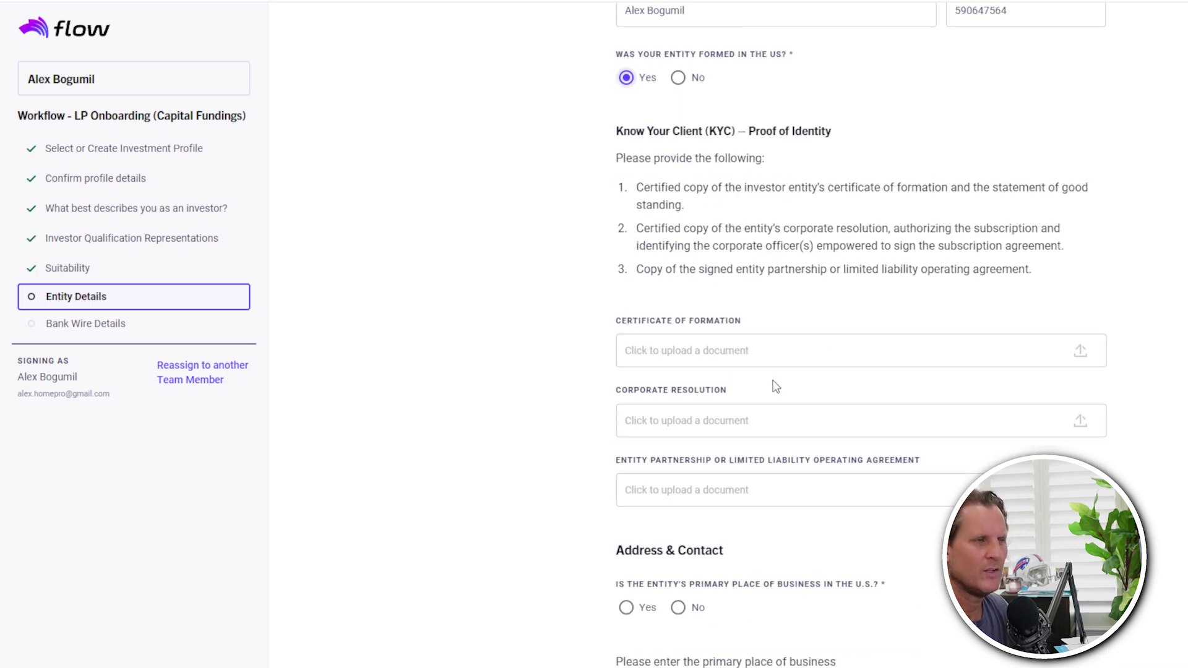
left_click(768, 352)
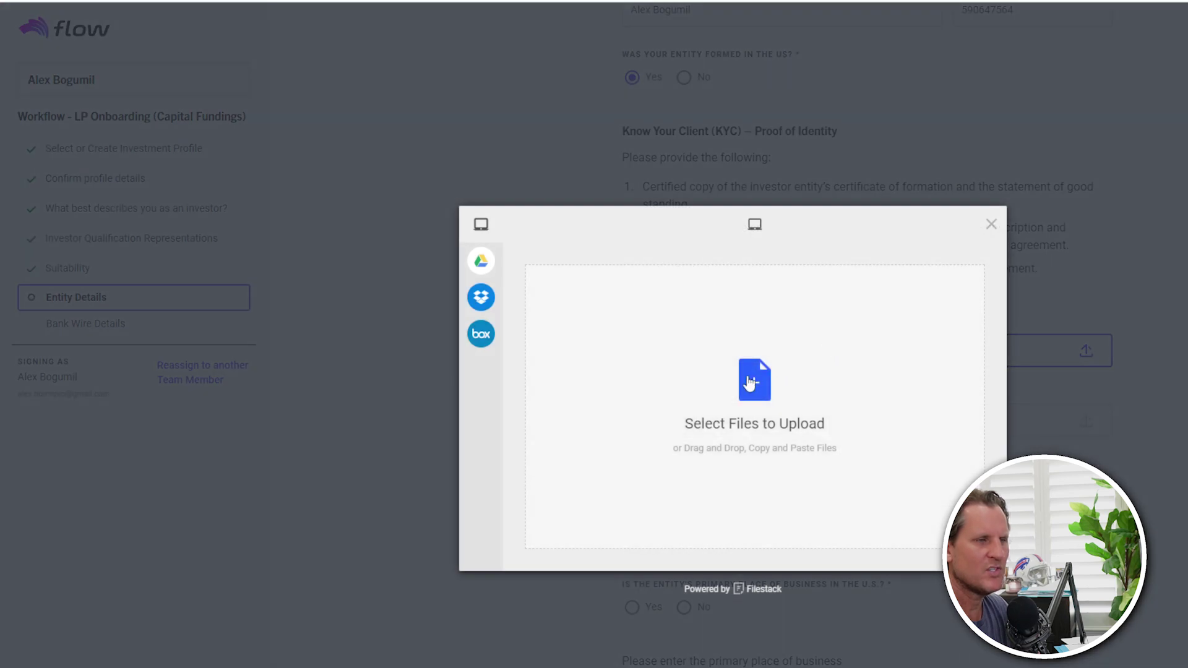
left_click(990, 224)
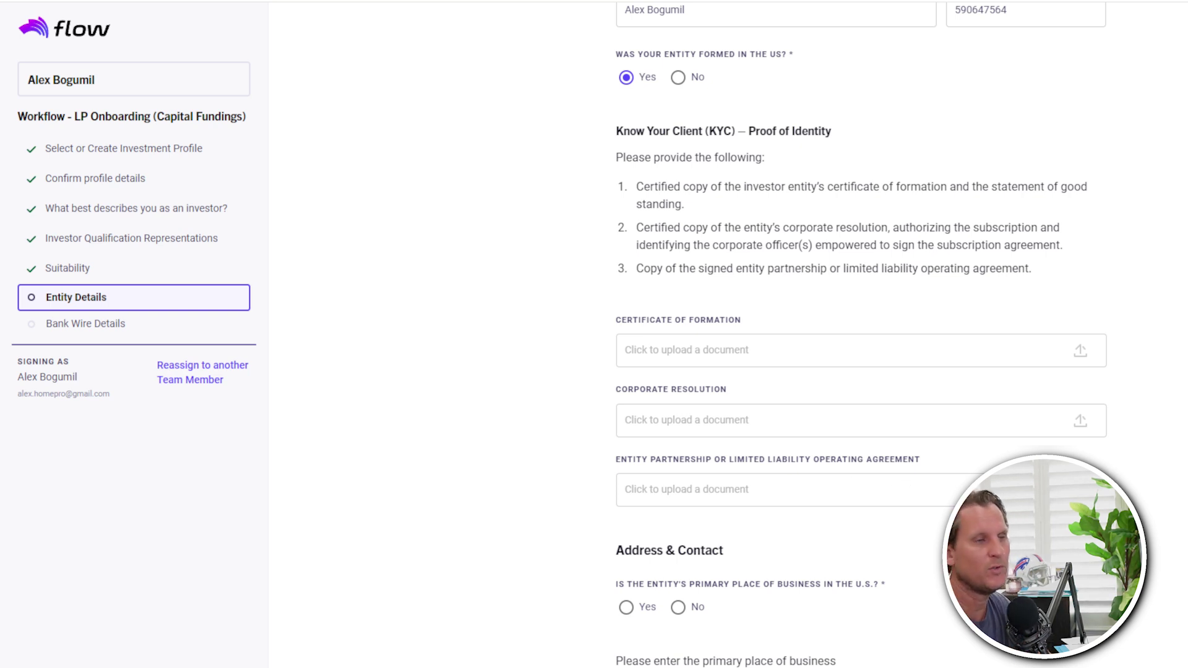
- Answer Yes to a U.S. primary place of business, enter the entity's street address, and submit
scroll(728, 334, "down", 3)
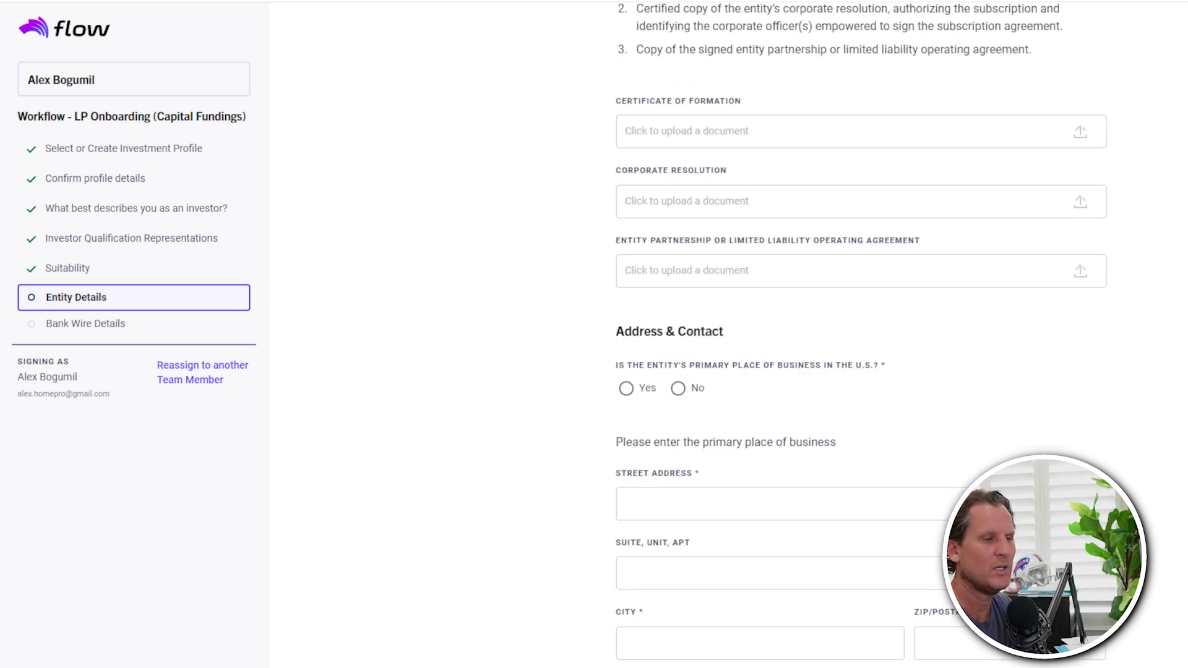
left_click(626, 388)
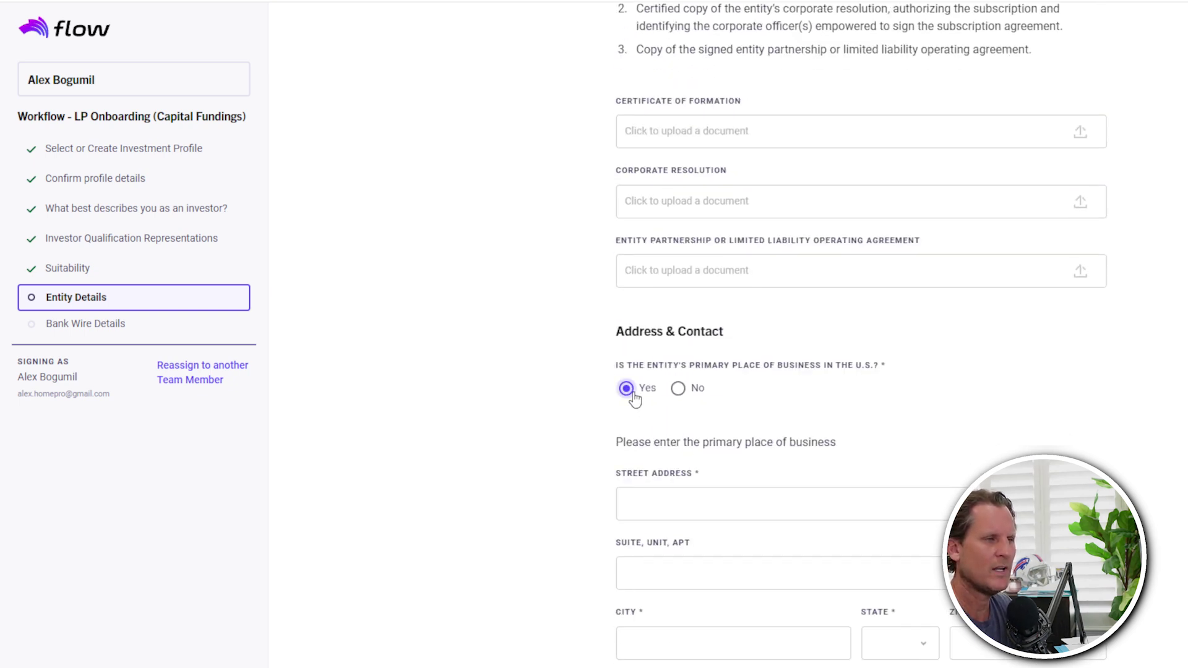
left_click(656, 501)
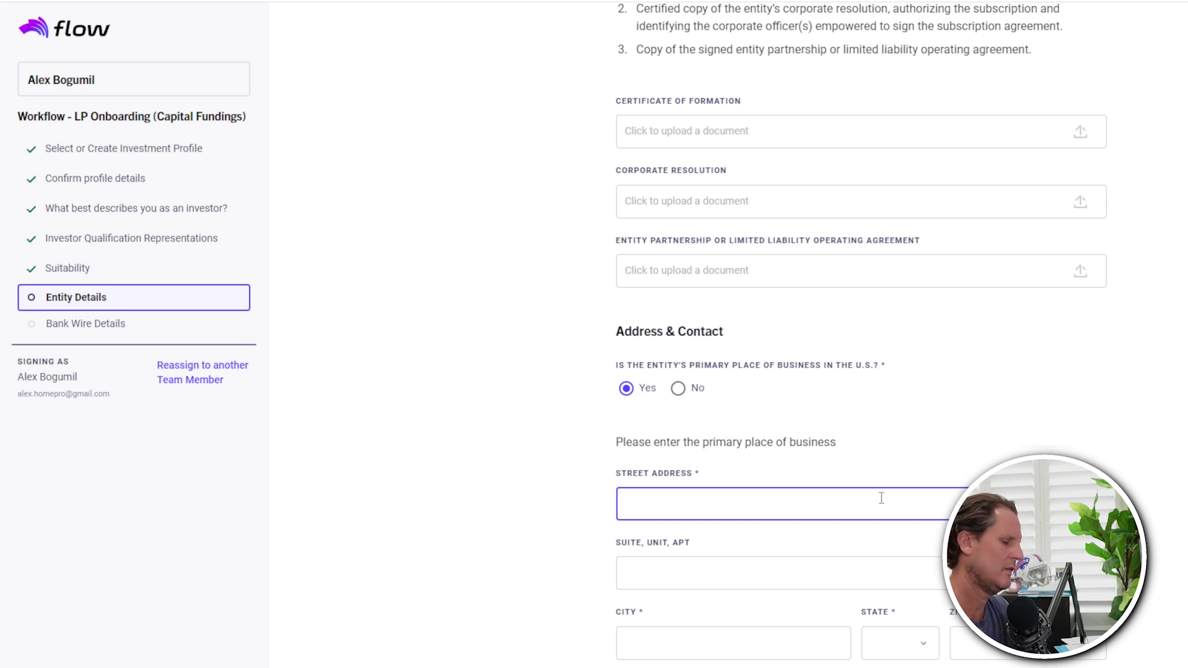
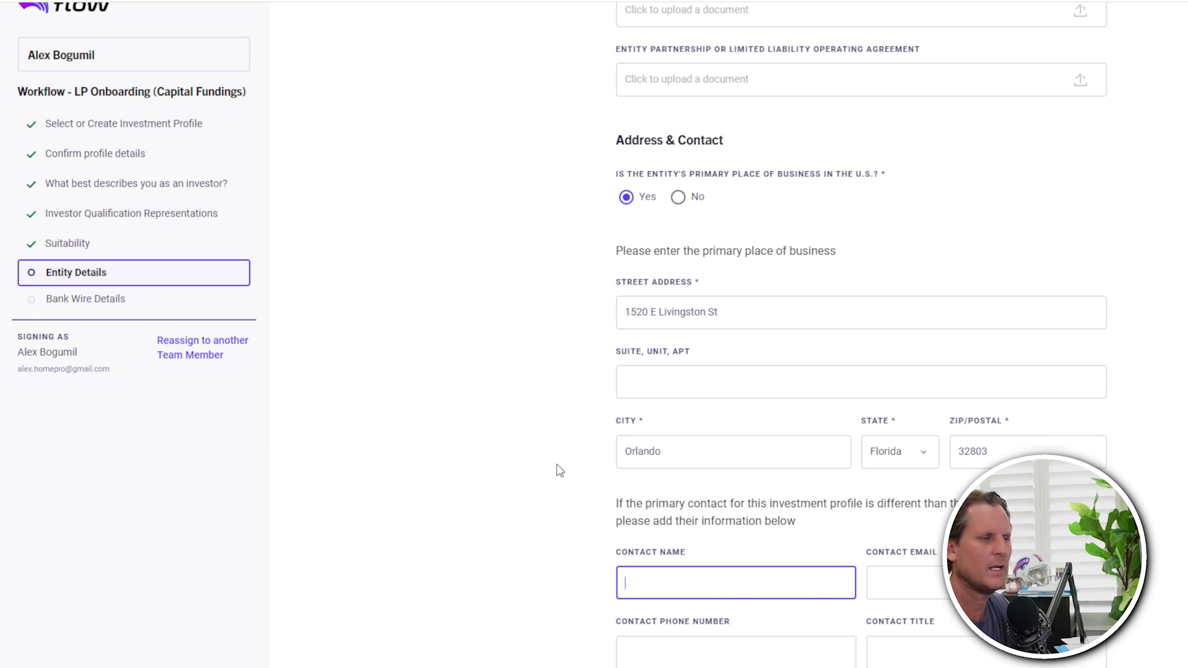
key("Return")
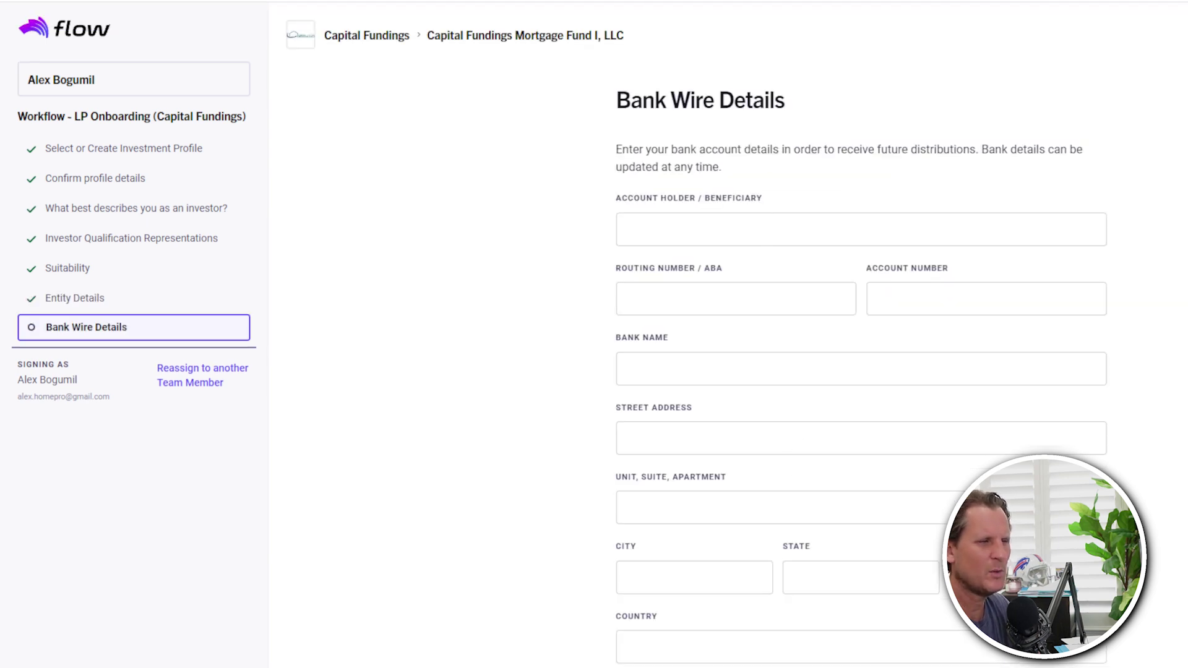
- Choose Sign Now for the Capital Fundings Mortgage Fund I subscription agreement
scroll(859, 371, "down", 1)
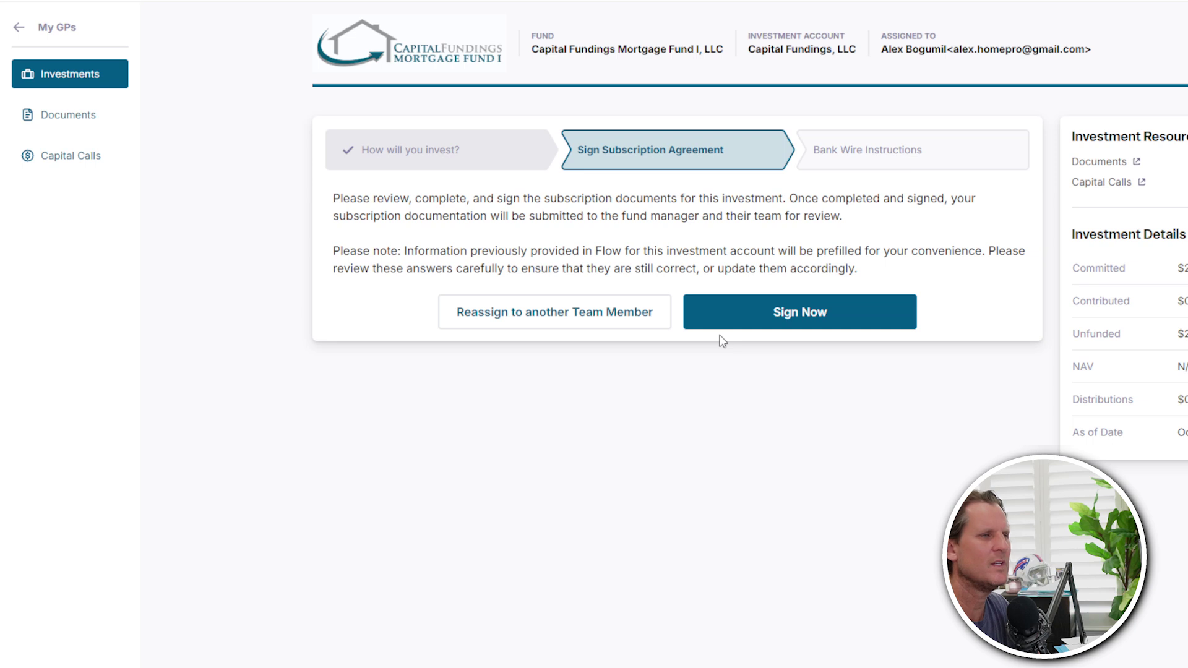
left_click(799, 316)
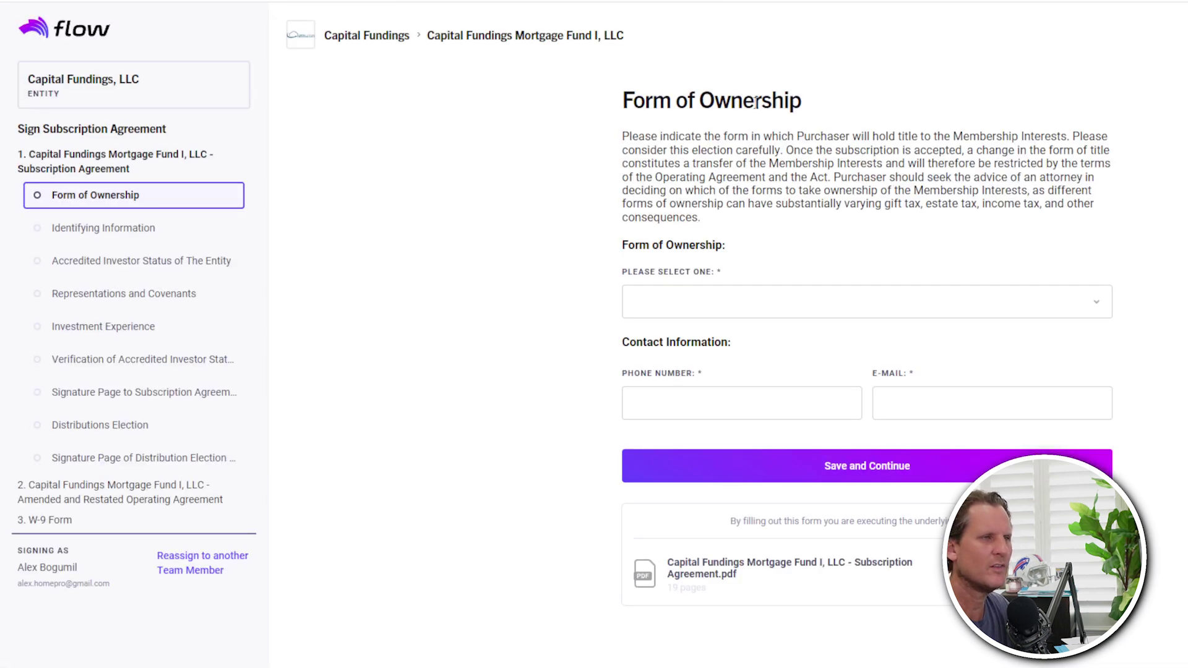
- Set ownership form to Limited Liability Company, enter the contact phone and e-mail, and save
left_click(737, 301)
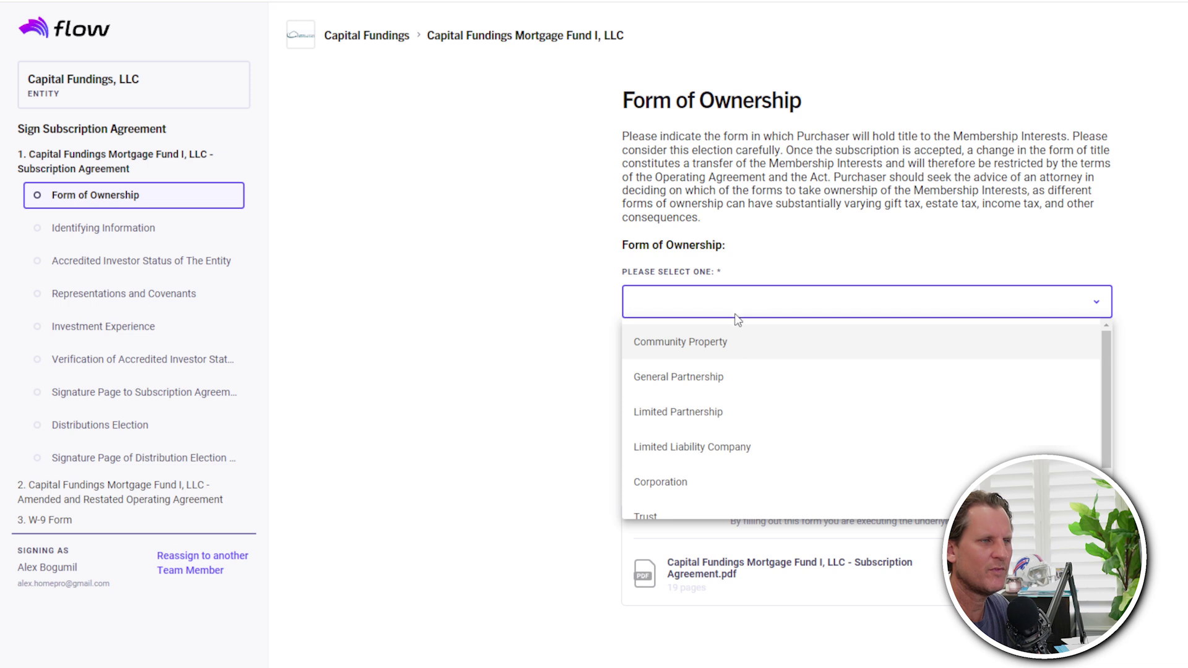
left_click(680, 450)
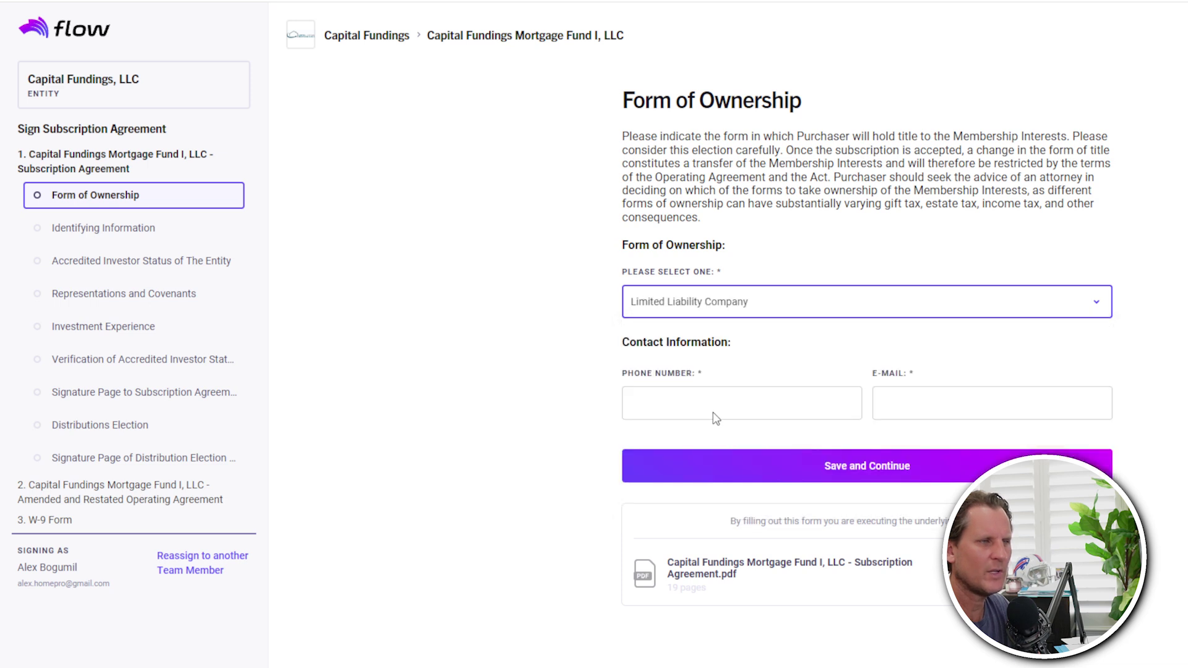
left_click(717, 408)
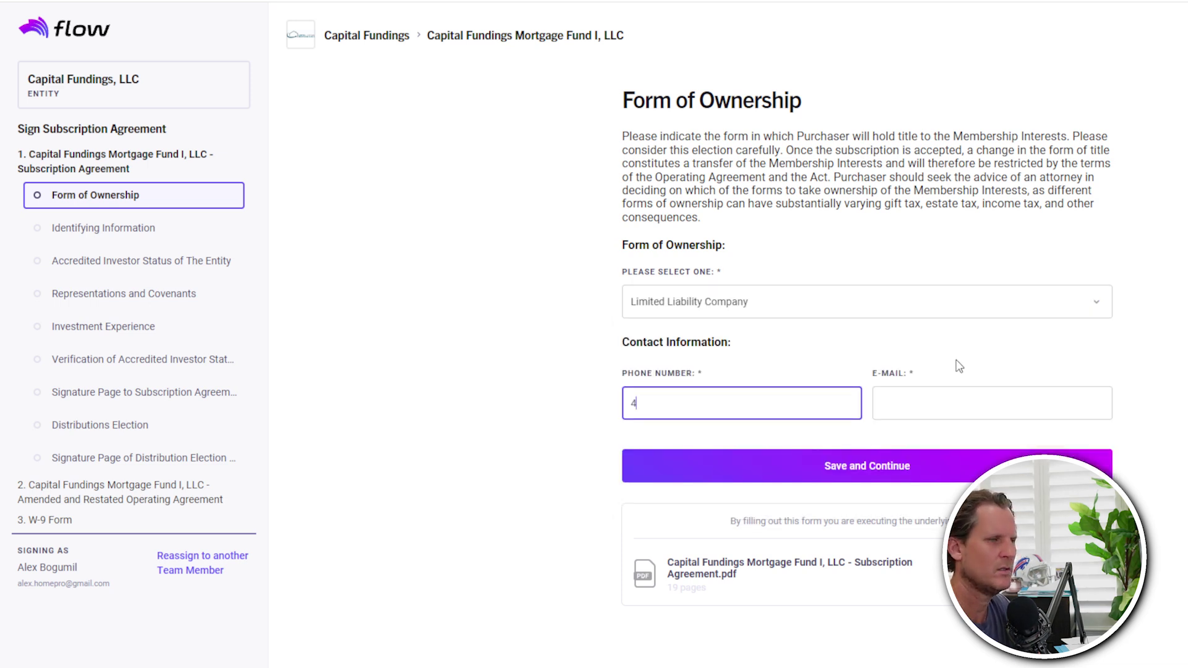
key("Tab")
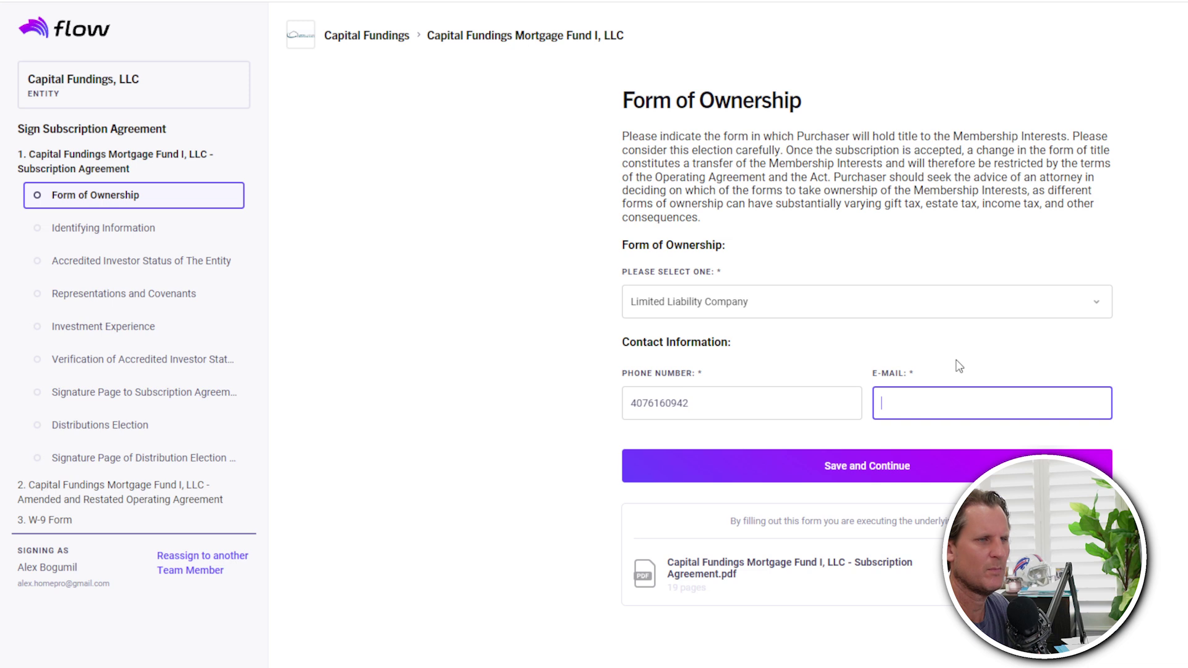
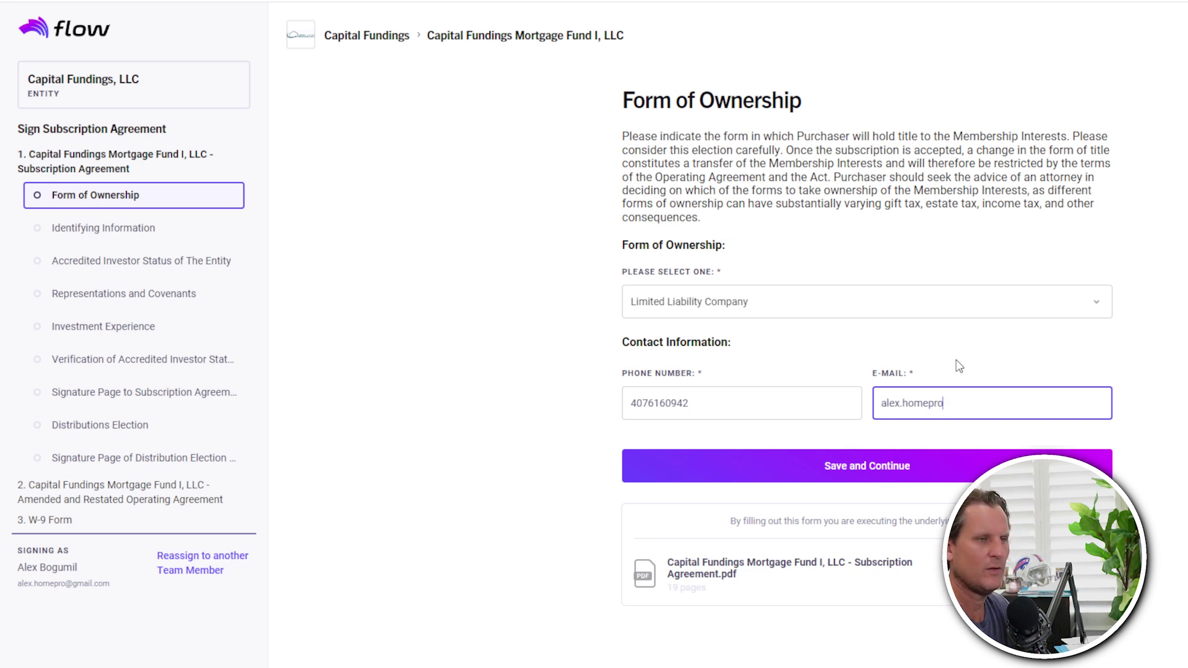
key("Tab")
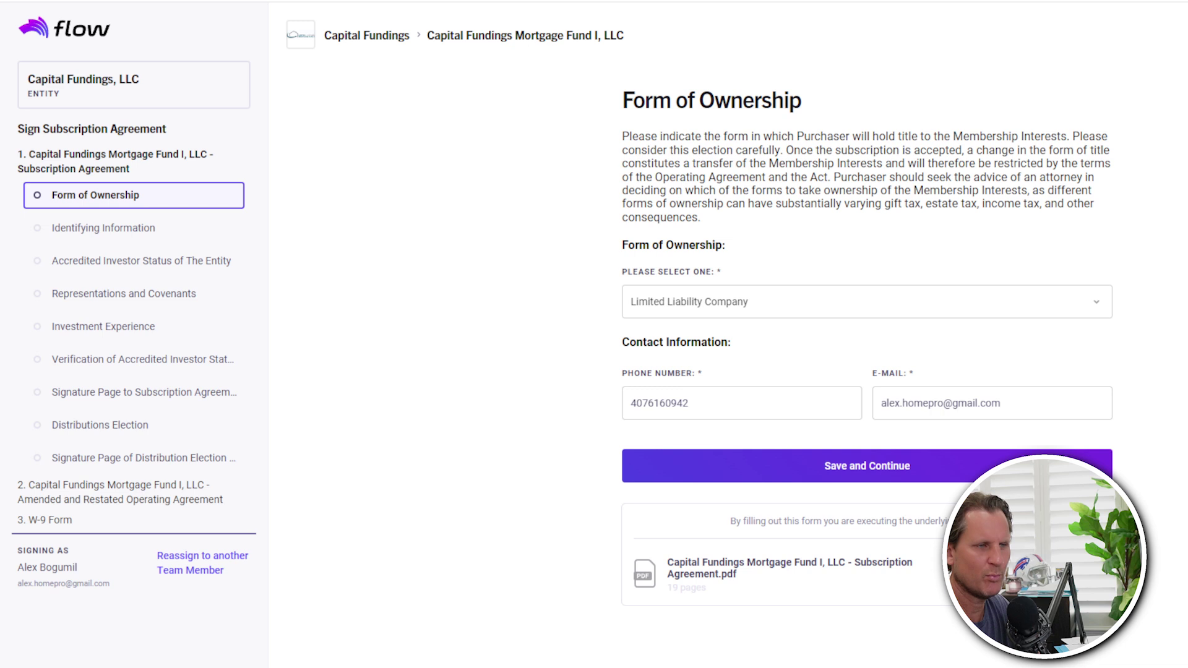
left_click(853, 470)
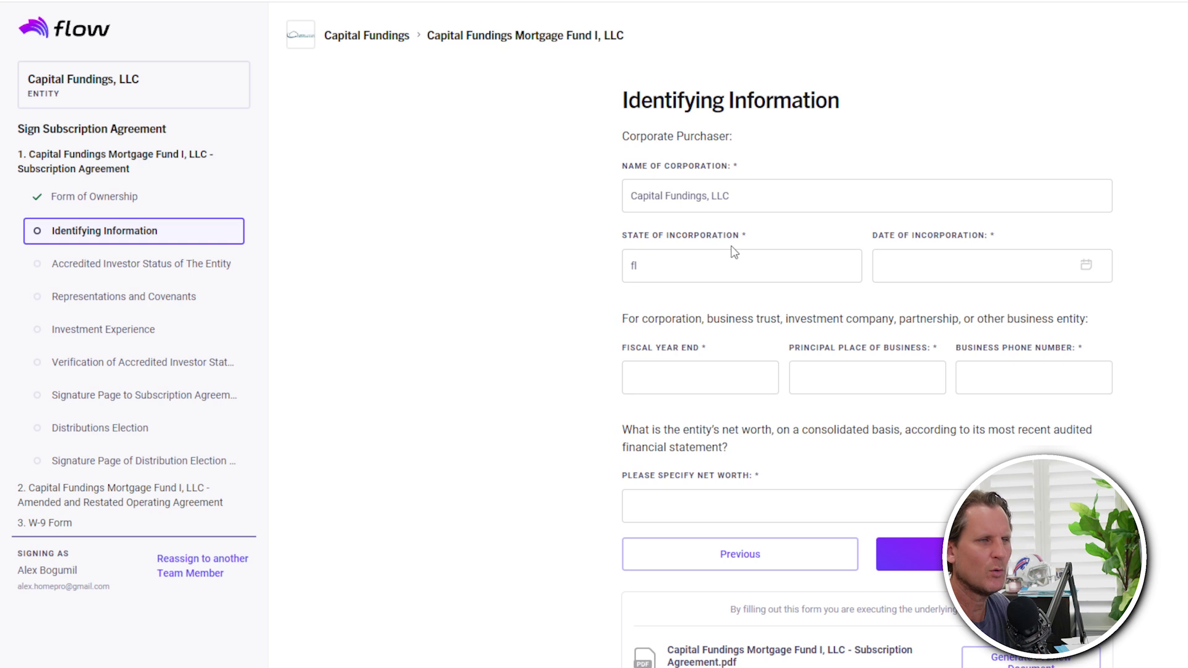
- Pick 6/13/2014 as the incorporation date in the calendar
left_click(990, 267)
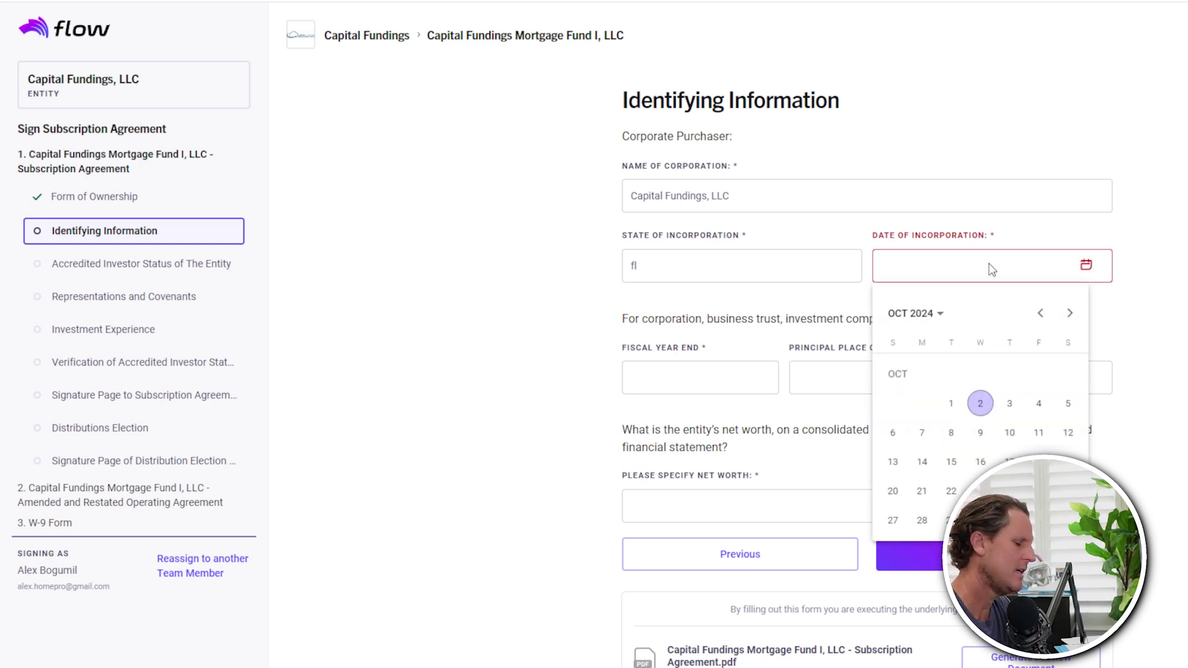
left_click(914, 313)
left_click(1040, 313)
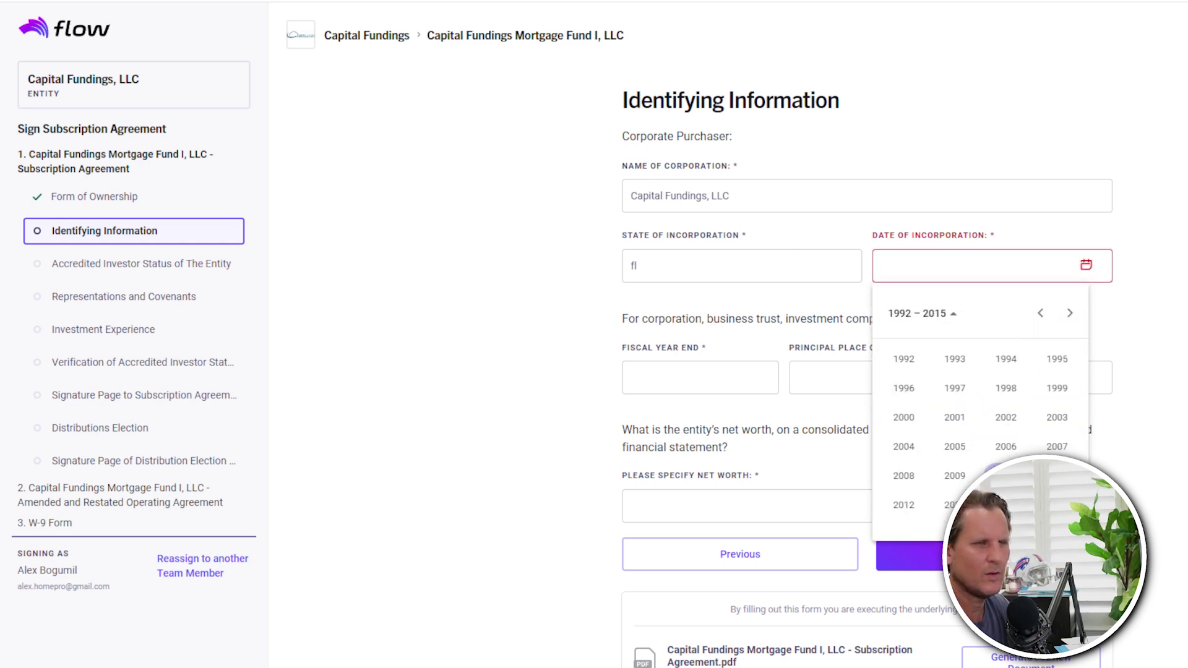
left_click(1006, 505)
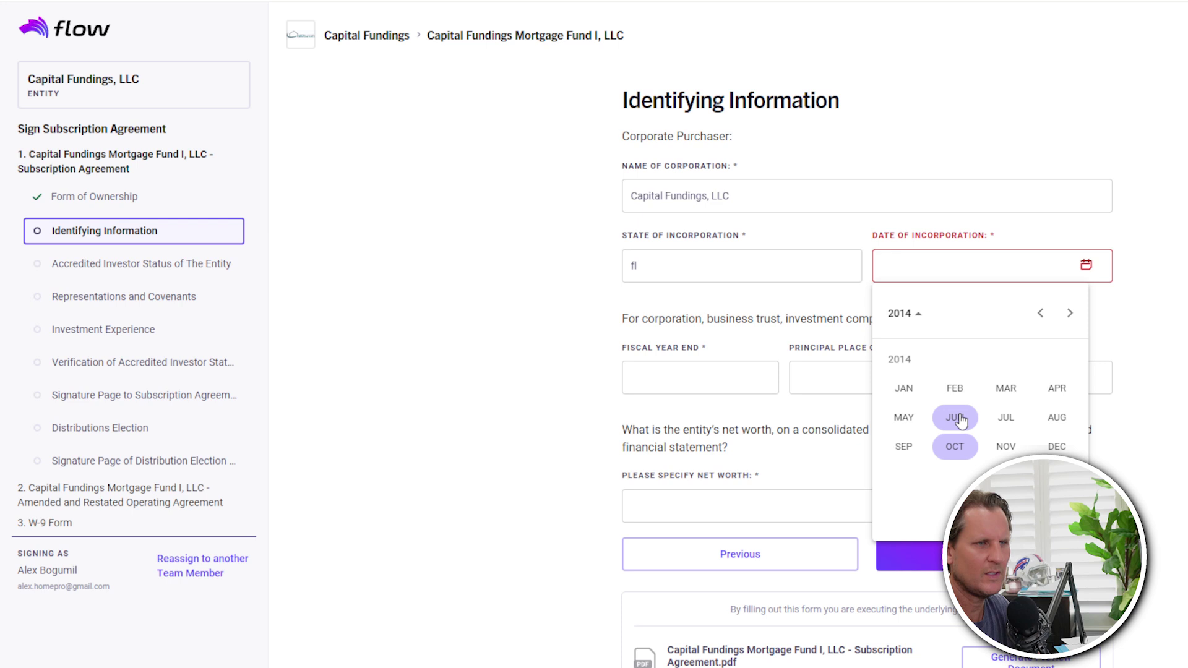
left_click(957, 419)
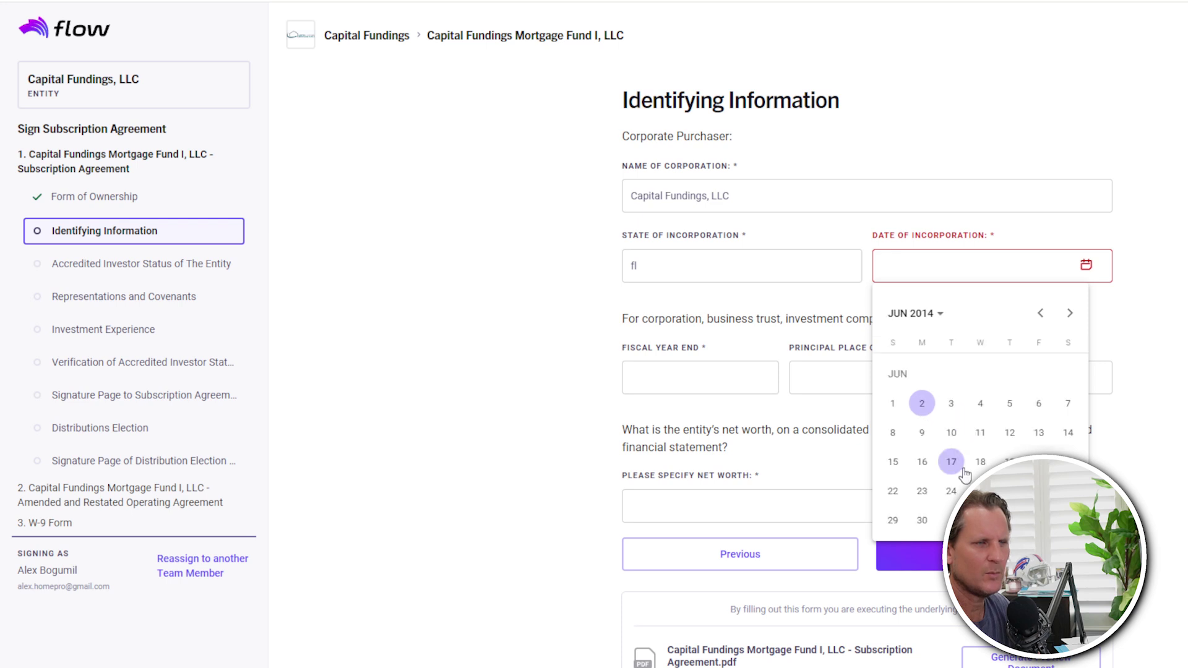
left_click(1039, 433)
- Enter fiscal year end 12/31, place of business Orlando, FL, business phone, and net worth 1000000, then submit
left_click(685, 381)
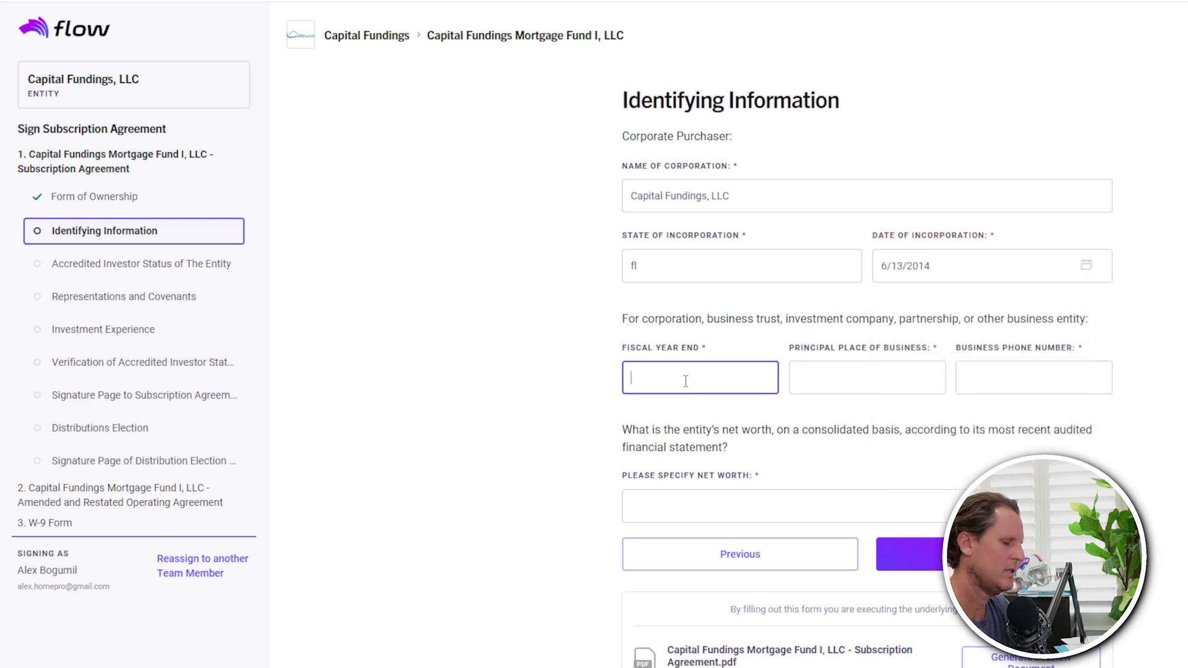
type("12/31/202")
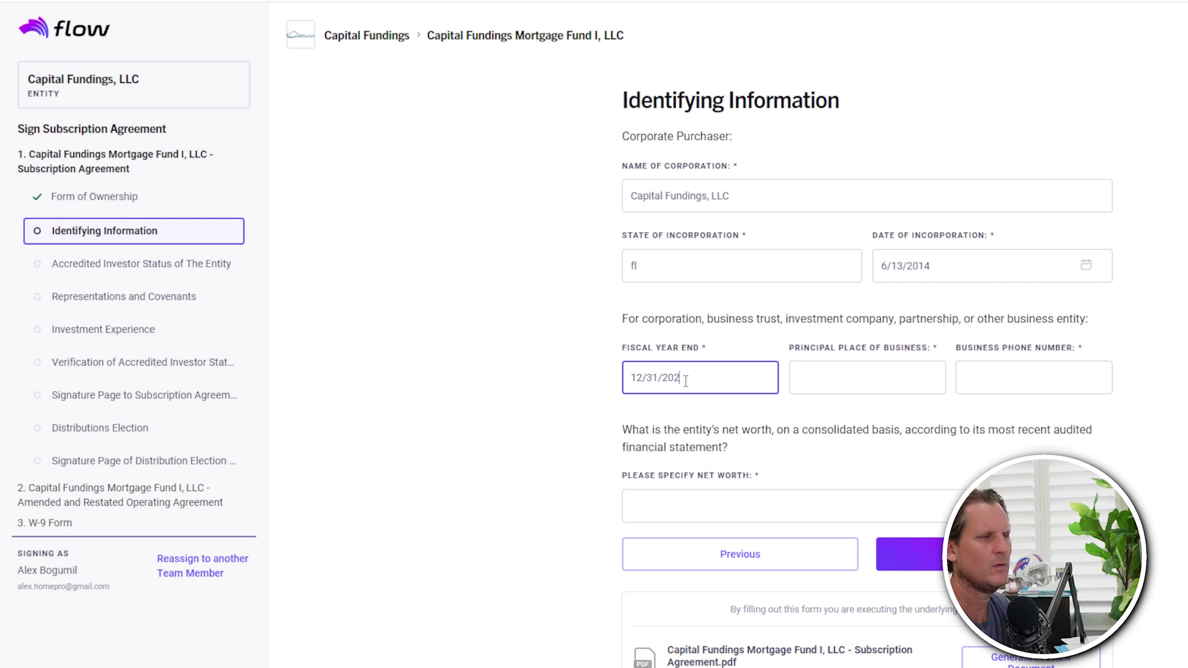
key("BackSpace")
key("BackSpace")
key("BackSpace")
key("BackSpace")
key("Tab")
type("Orlando, FL")
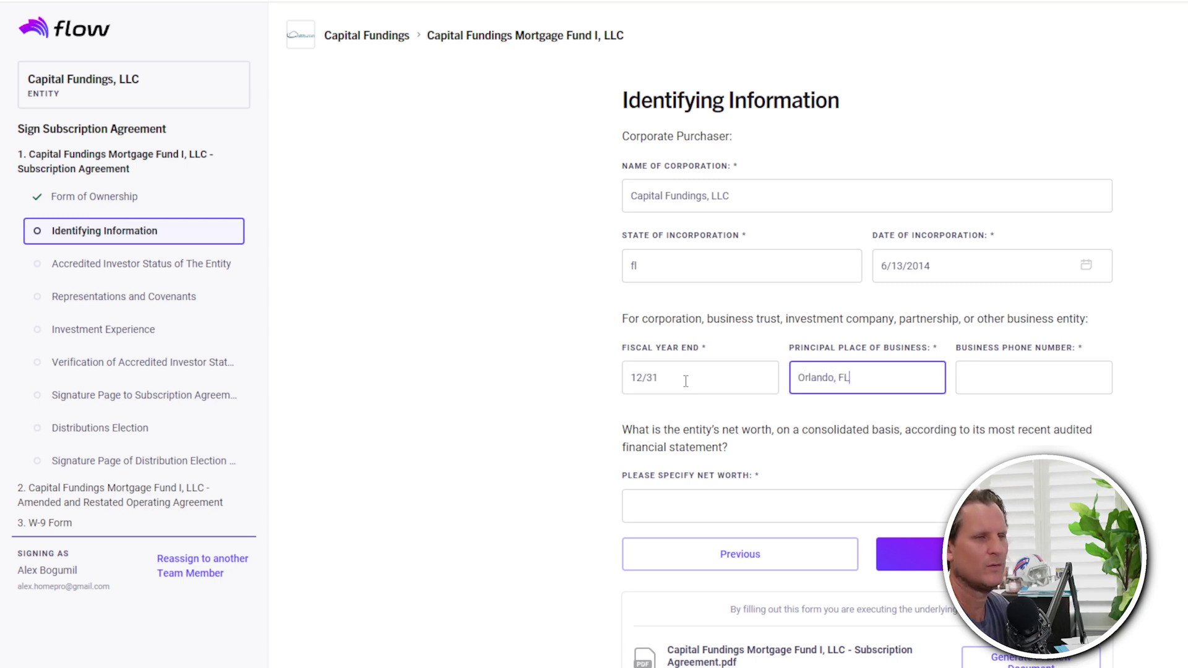
key("Tab")
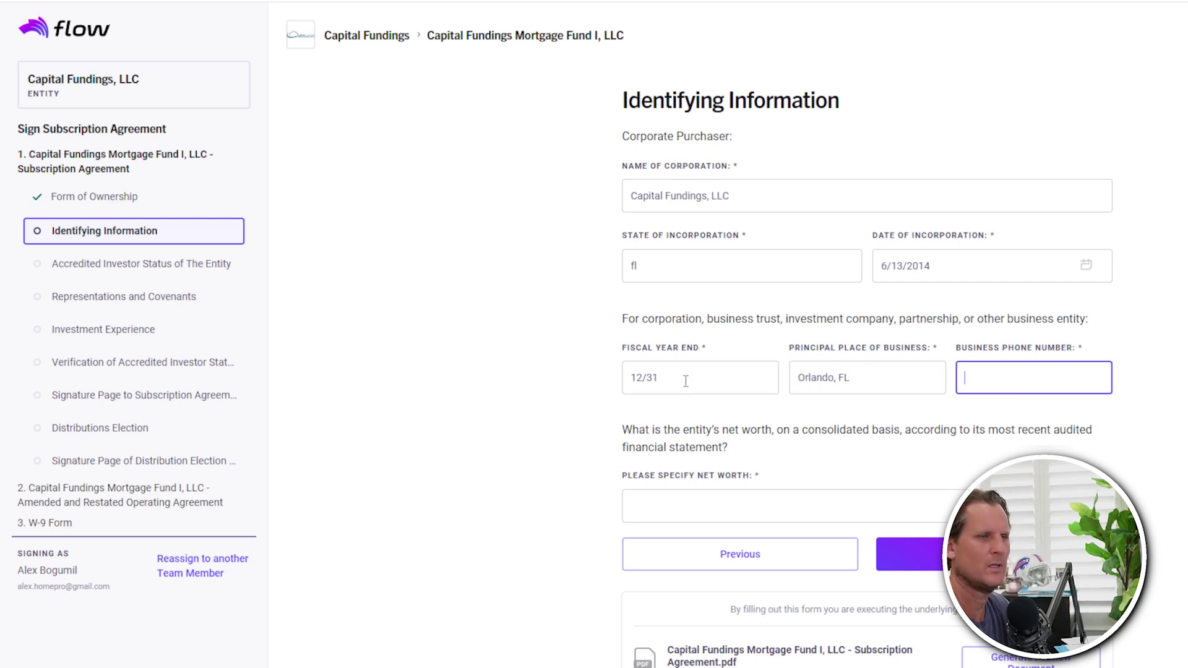
left_click(697, 506)
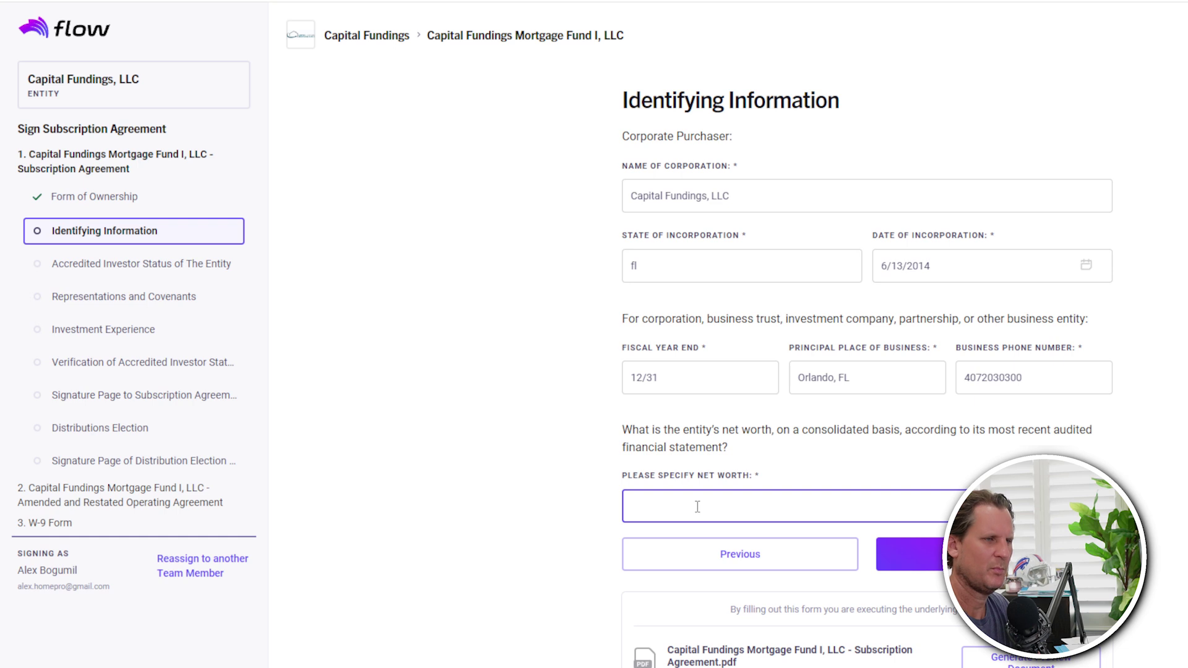
type("1000000")
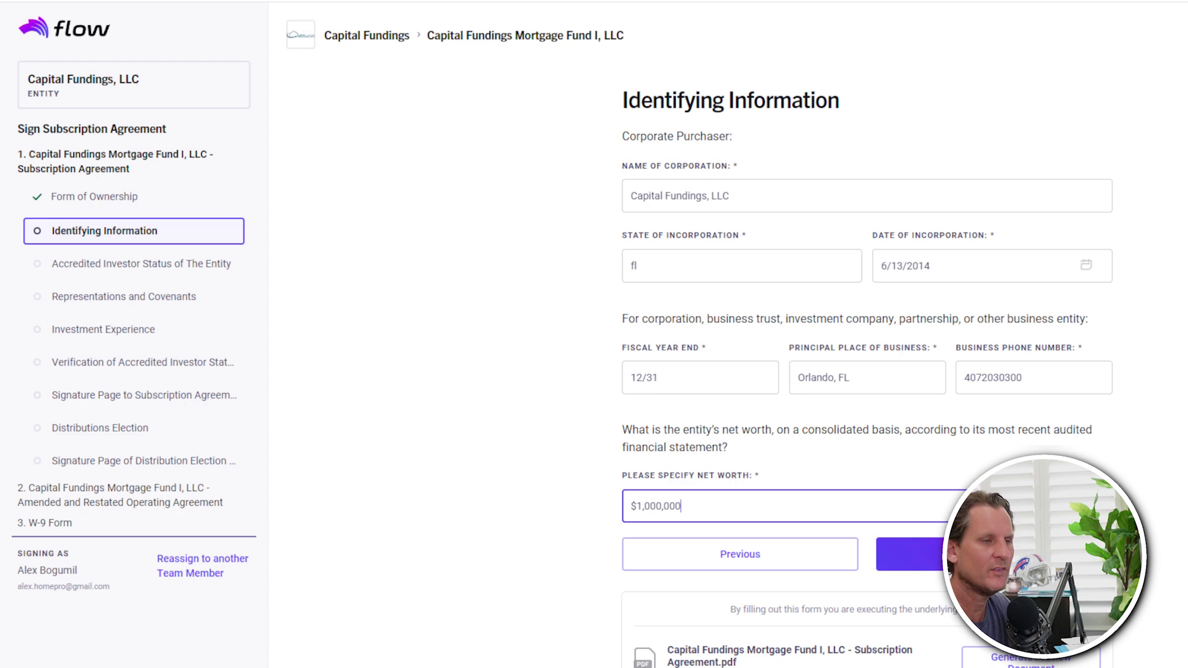
left_click(908, 554)
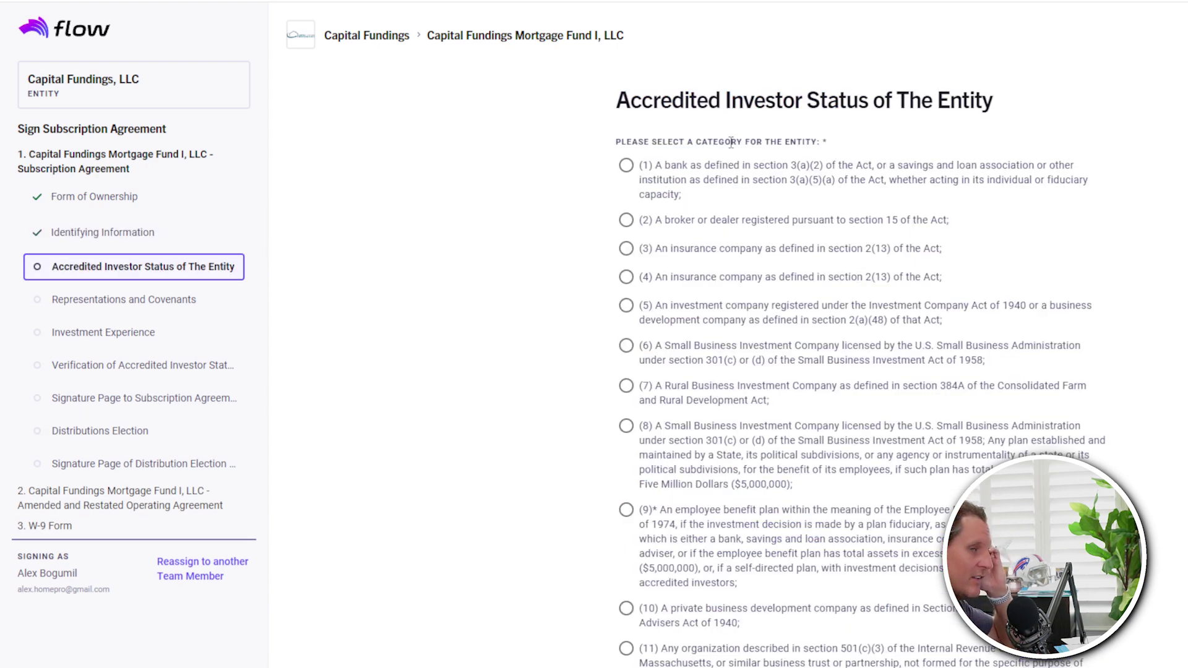
- Select option (13), all equity owners accredited investors, and save the entity's accredited status
scroll(763, 290, "down", 4)
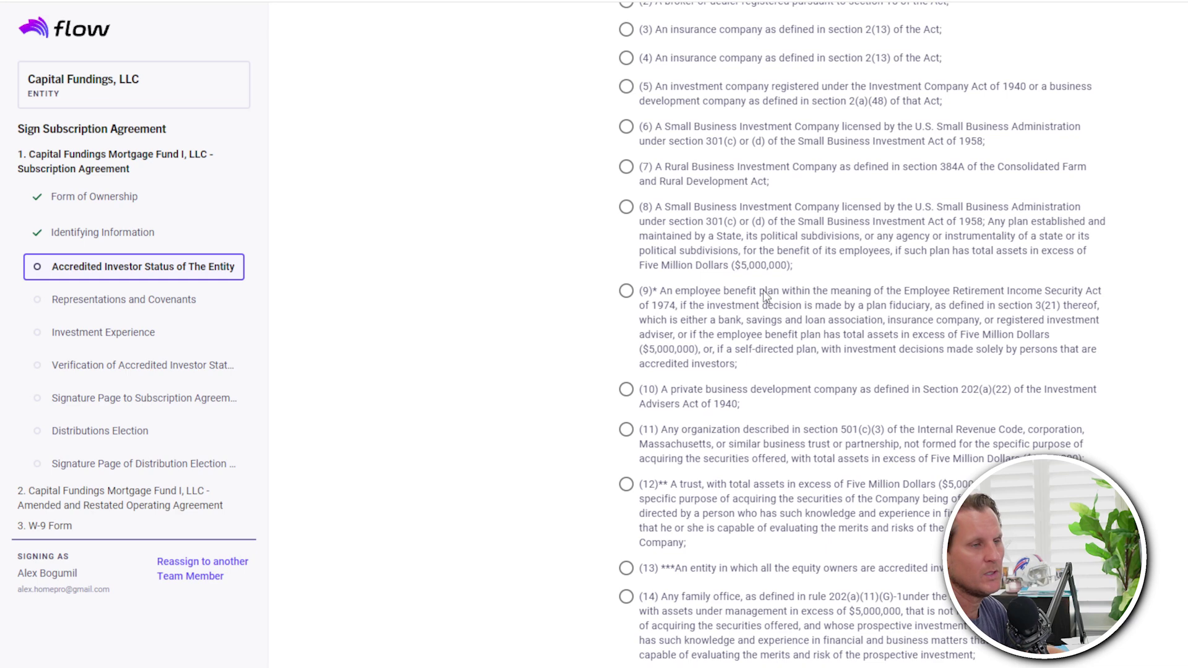
scroll(763, 291, "up", 4)
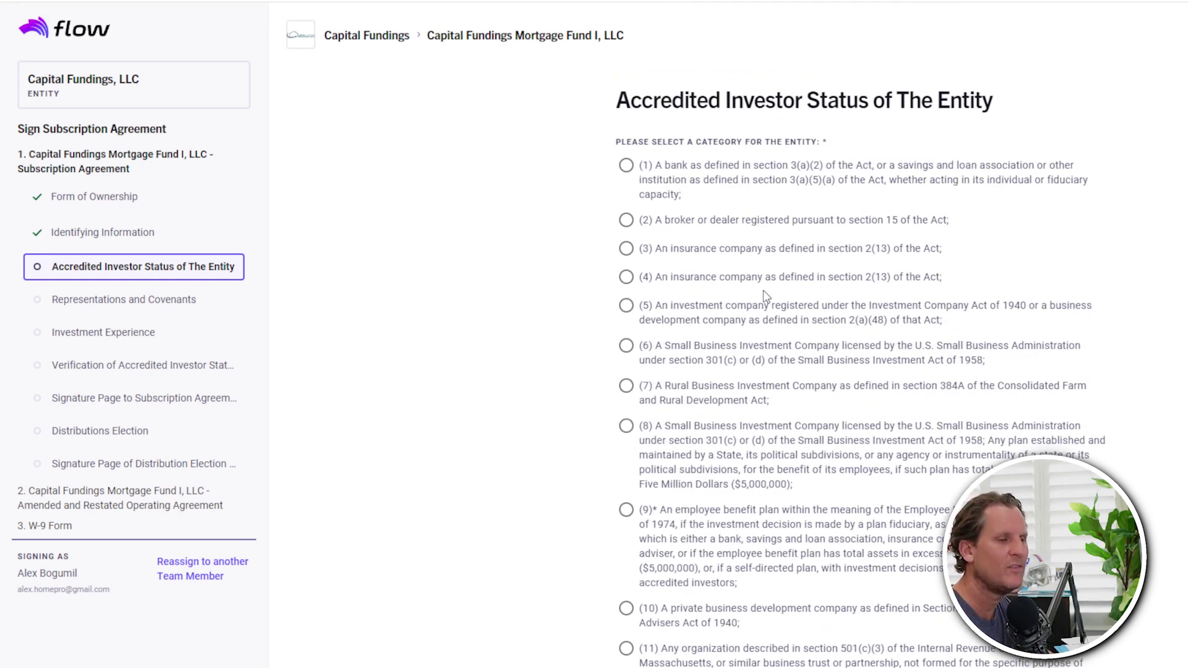
scroll(765, 297, "down", 7)
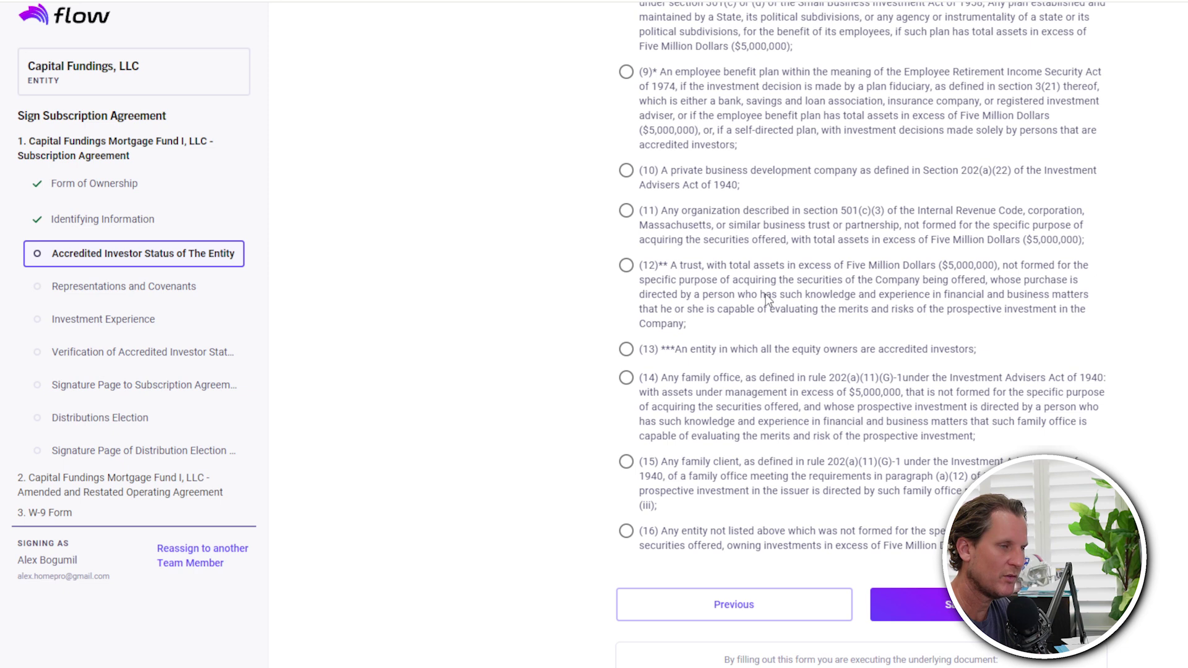
left_click(626, 350)
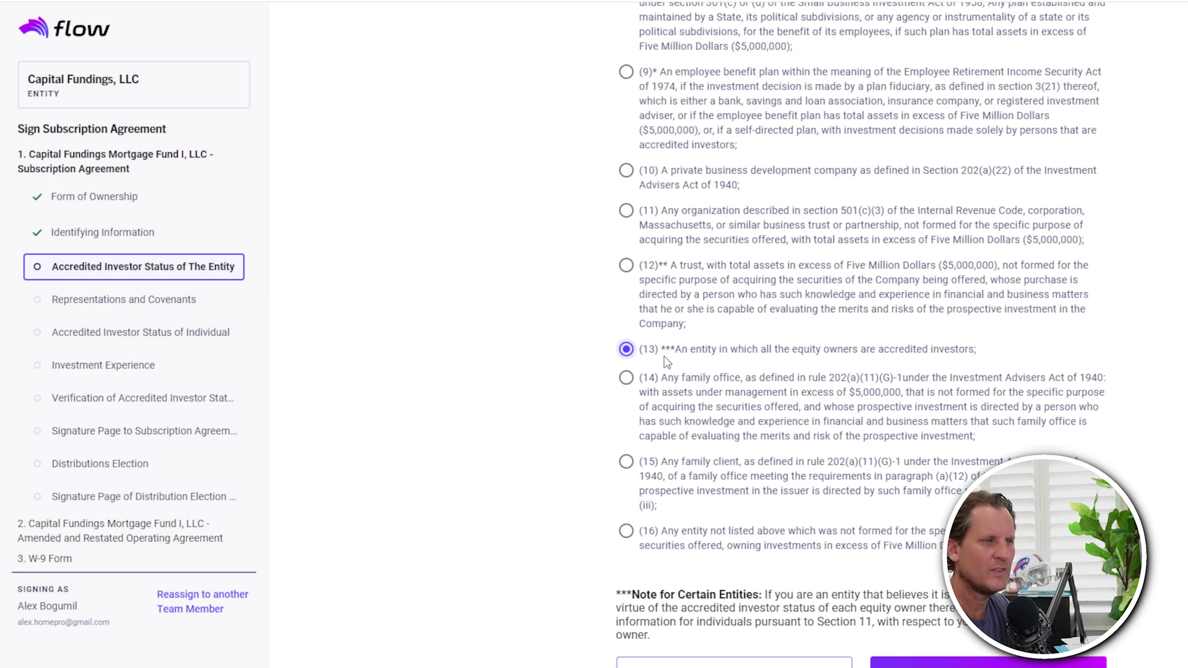
left_click(981, 665)
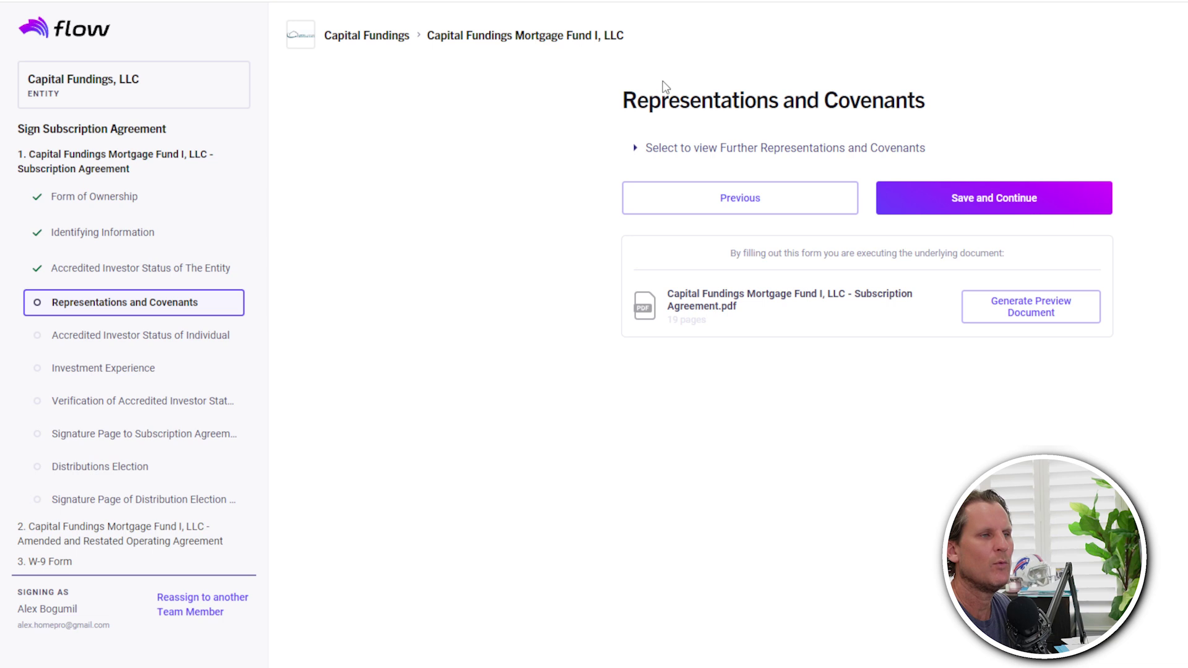
- Review the further representations text, then save Representations and Covenants and Accredited Investor Status of Individual
left_click(636, 150)
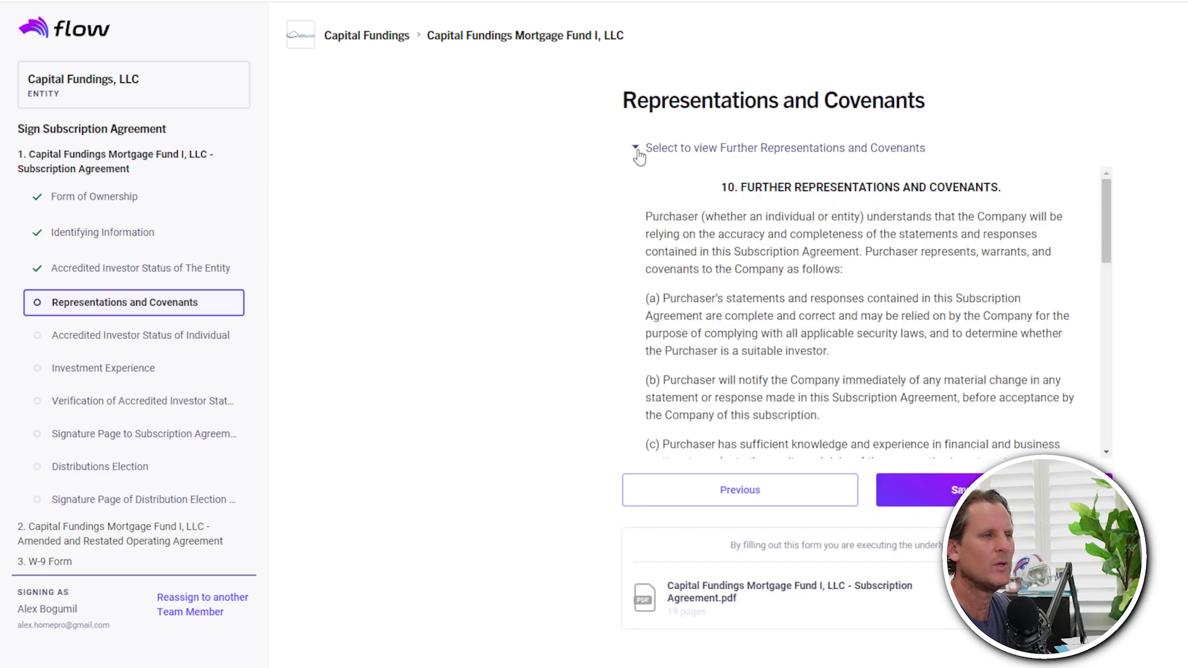
left_click(636, 151)
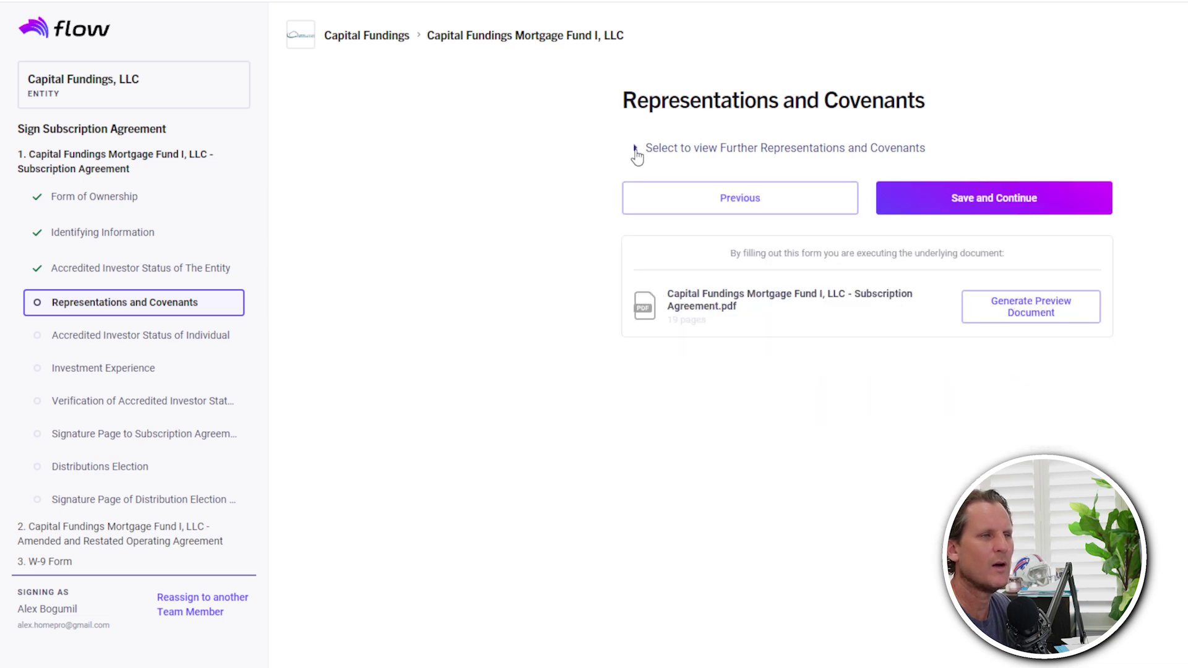
left_click(975, 198)
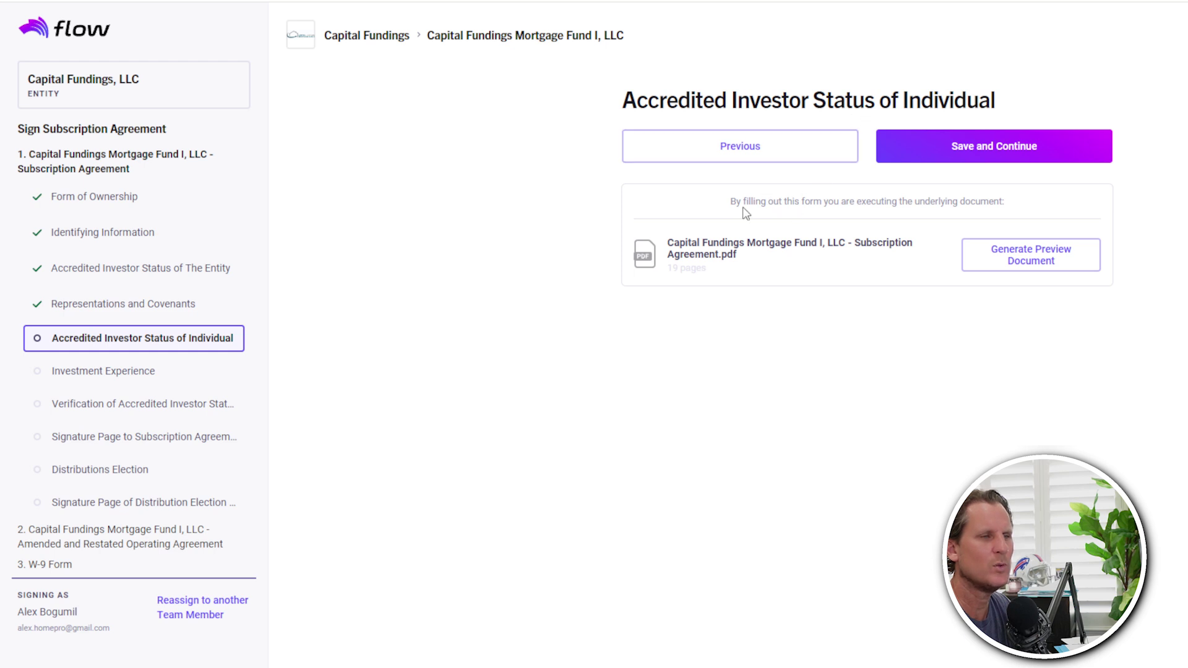
left_click(965, 150)
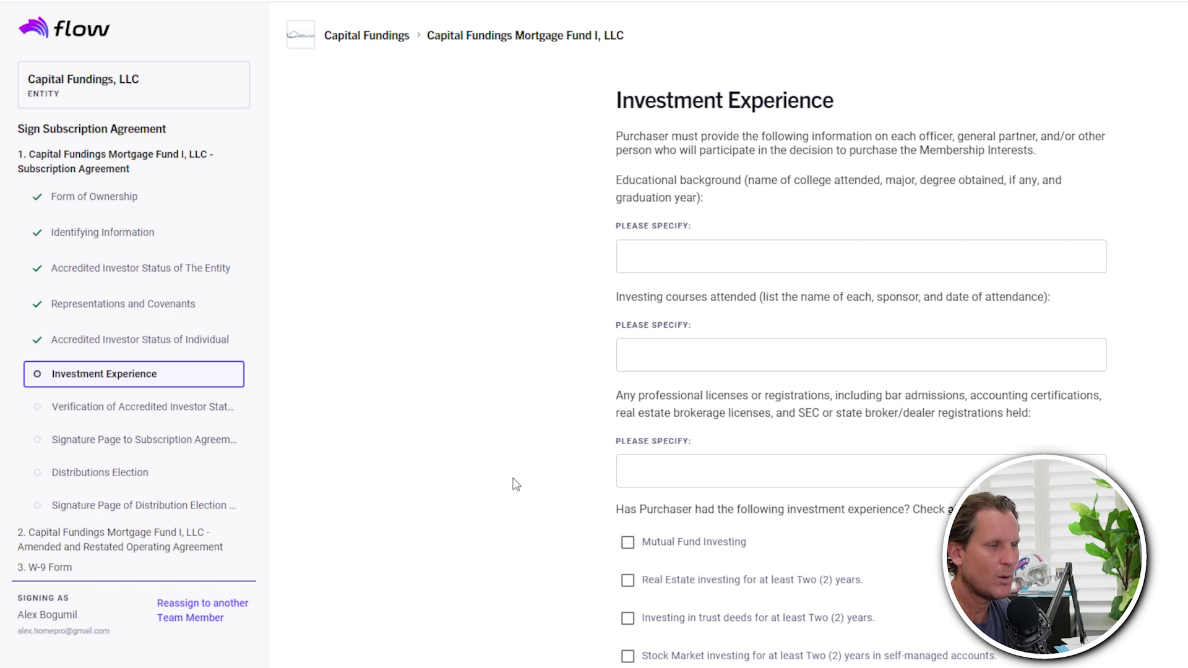
- Tick Mutual Fund, Real Estate and Stock Market experience, answer No to an investment advisor, and save
scroll(514, 483, "down", 3)
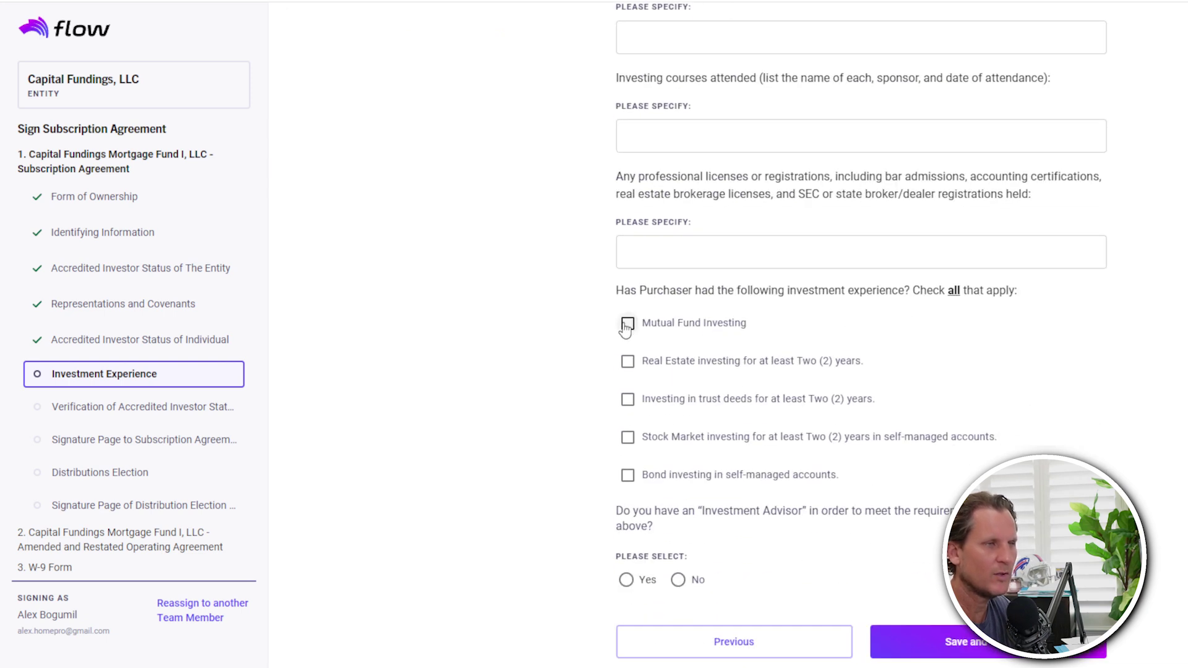
left_click(628, 323)
left_click(627, 361)
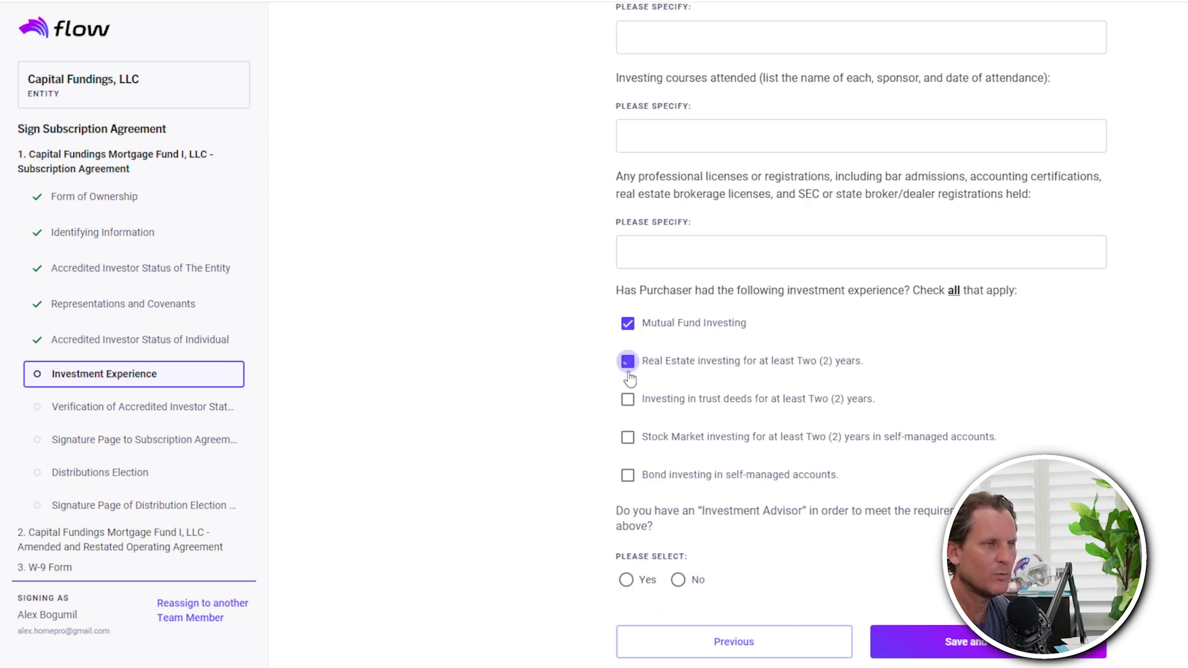
left_click(627, 436)
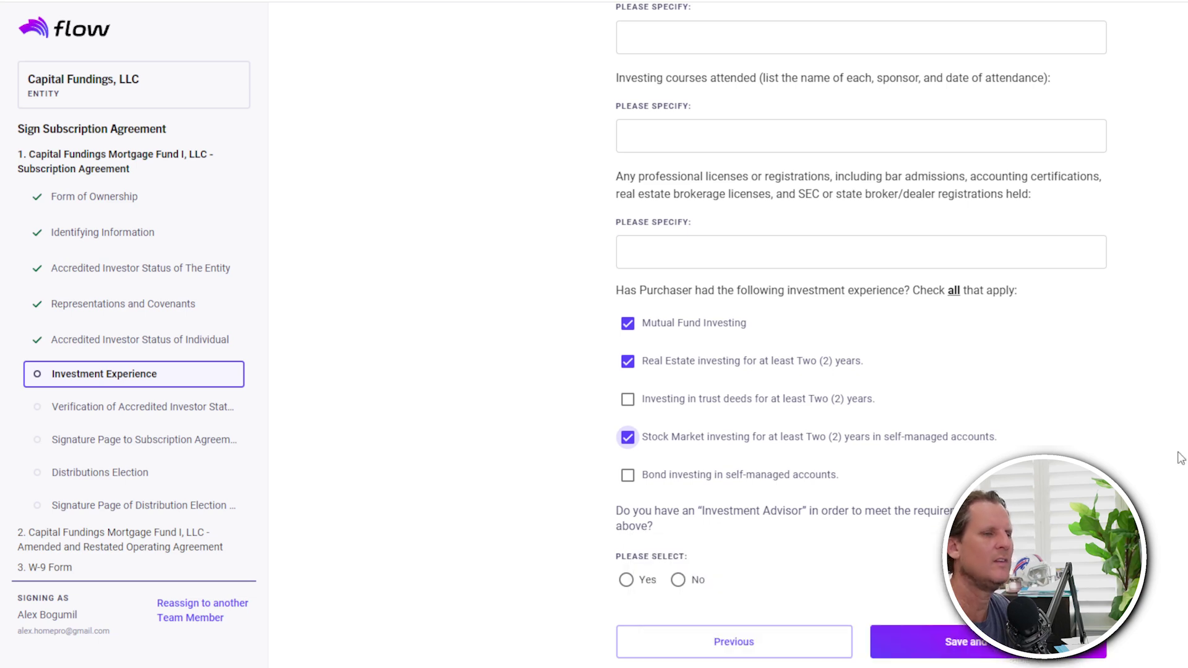
left_click(678, 580)
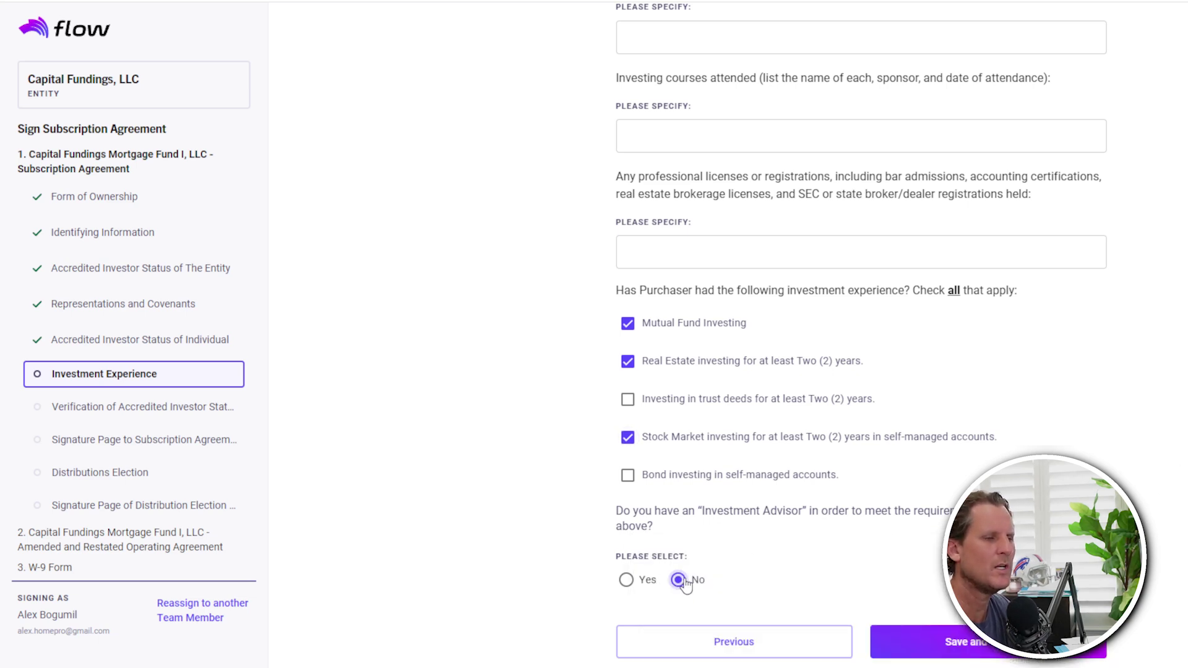
scroll(861, 334, "down", 1)
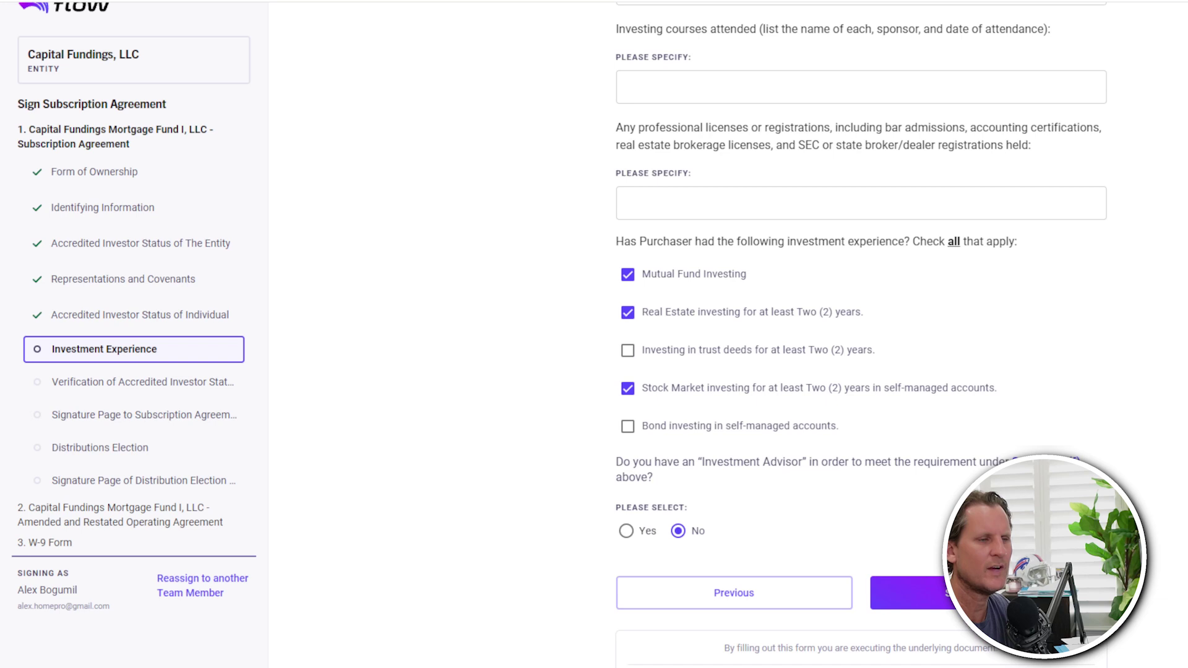
left_click(988, 592)
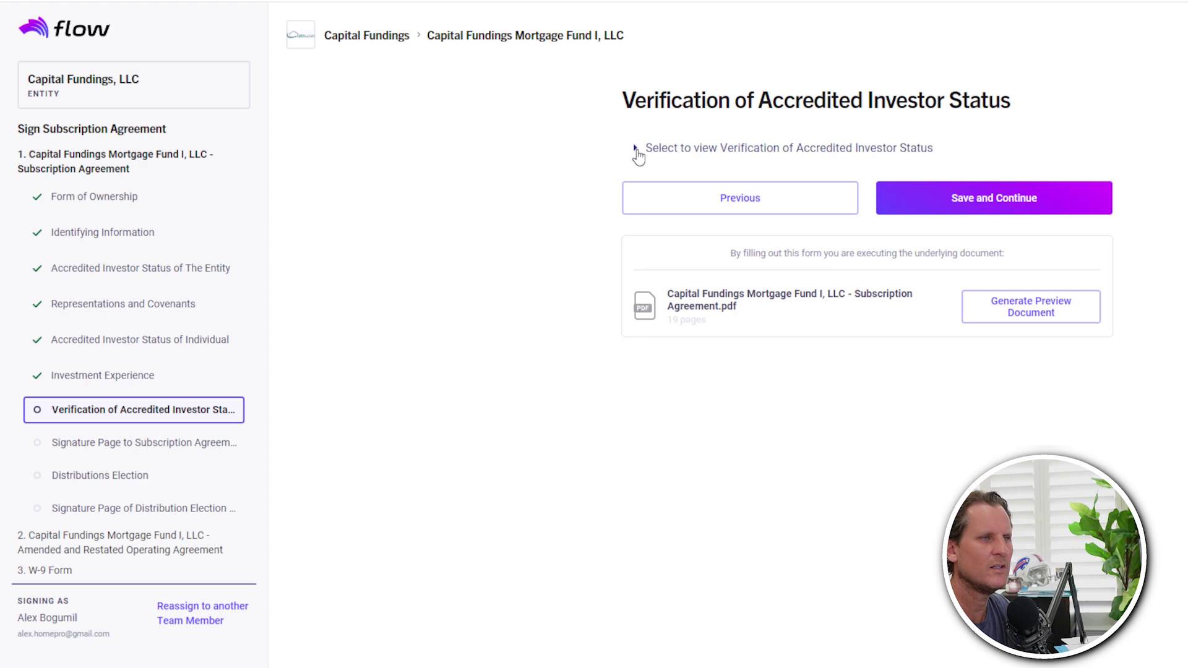
- Review the accredited investor verification text and continue to the subscription signature page
left_click(635, 150)
left_click_drag(1111, 210, 856, 193)
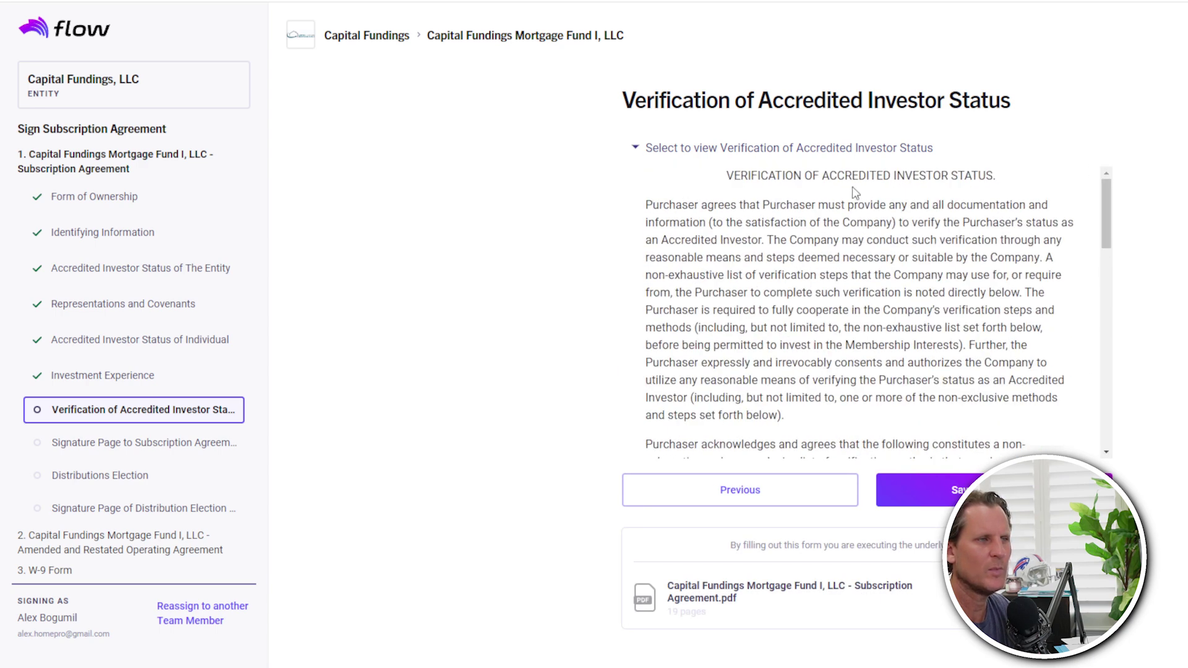
left_click(636, 148)
left_click(992, 198)
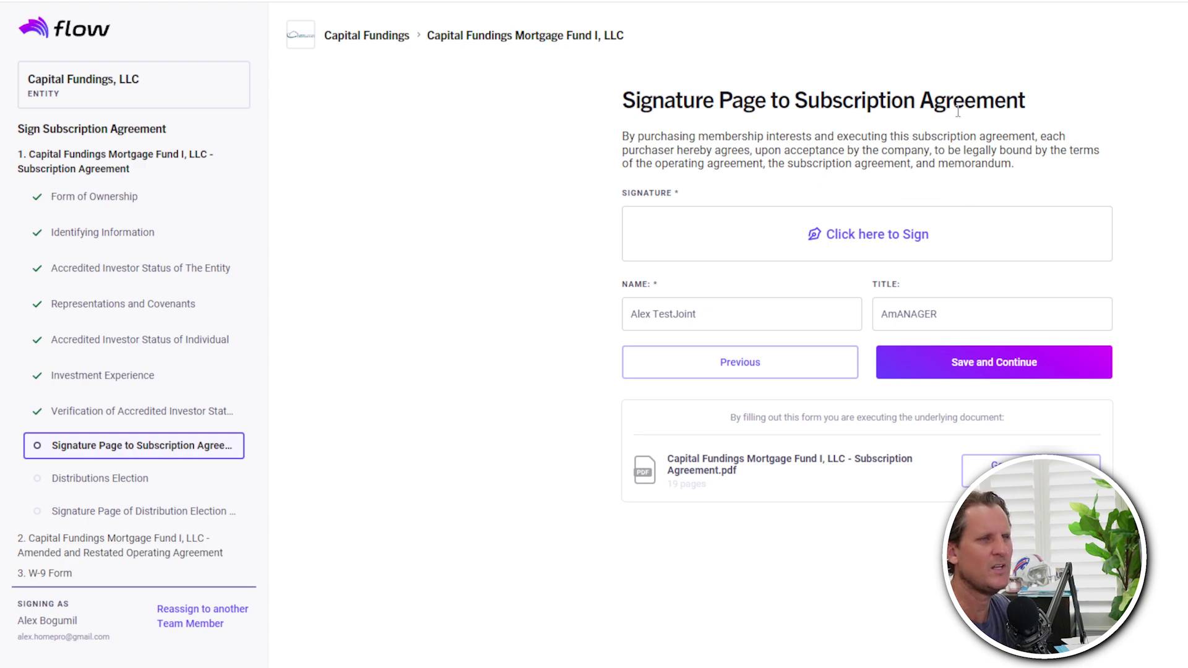
- Sign the Signature Page to Subscription Agreement and save it
left_click(843, 235)
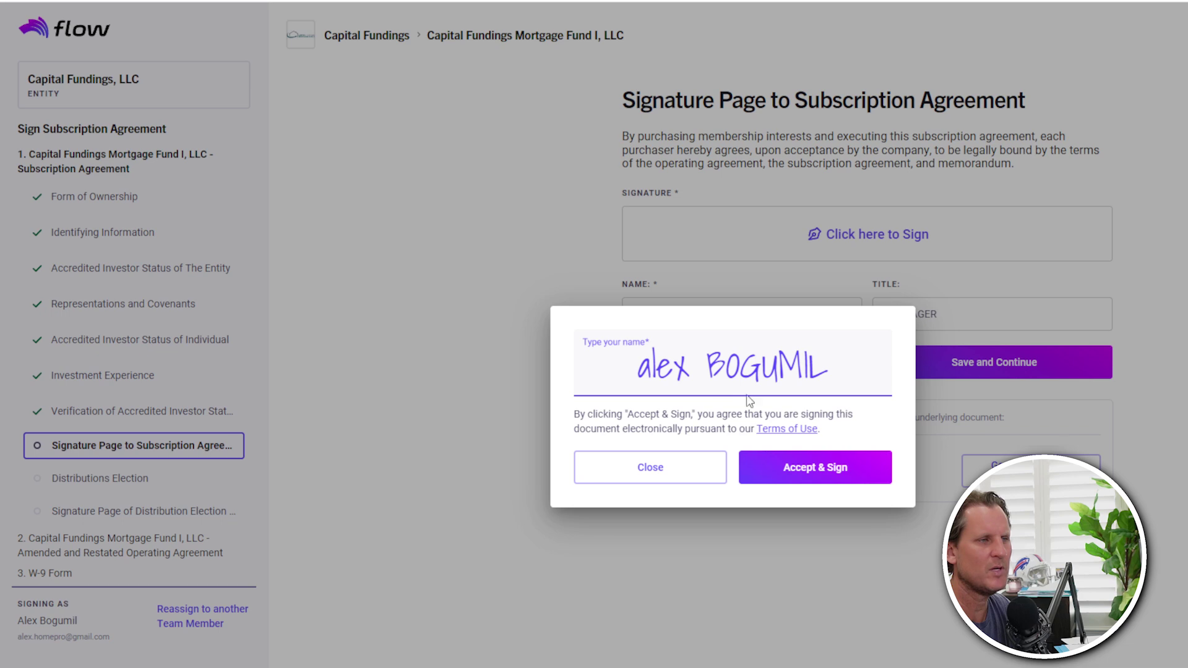
left_click(820, 470)
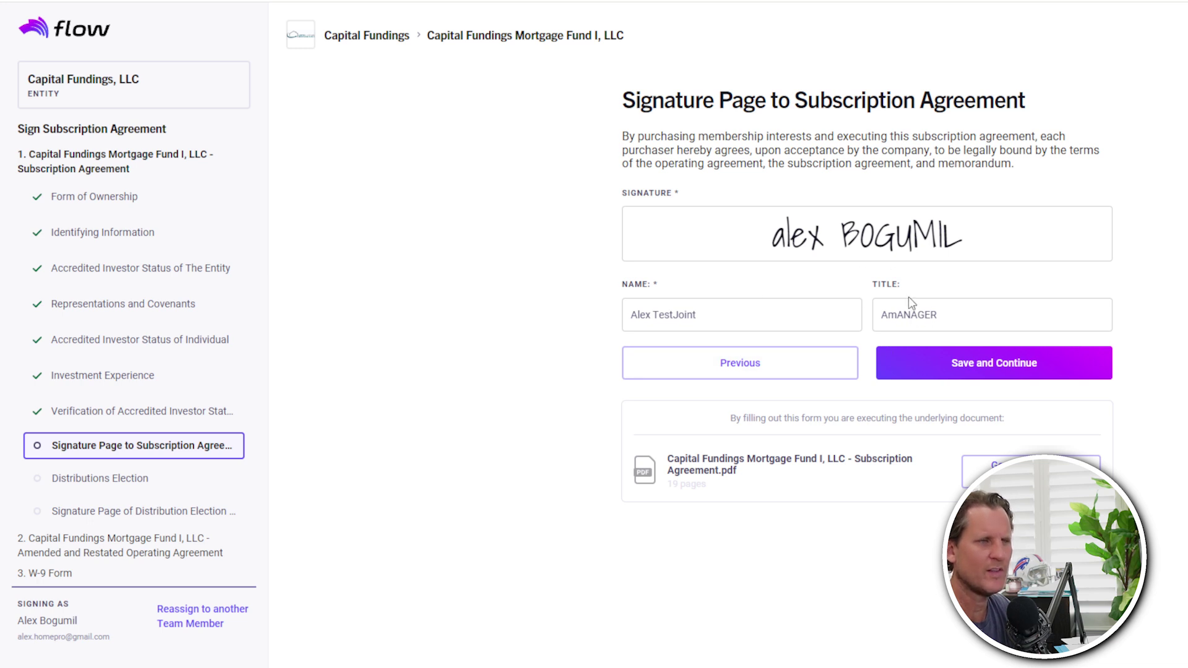
left_click(1015, 365)
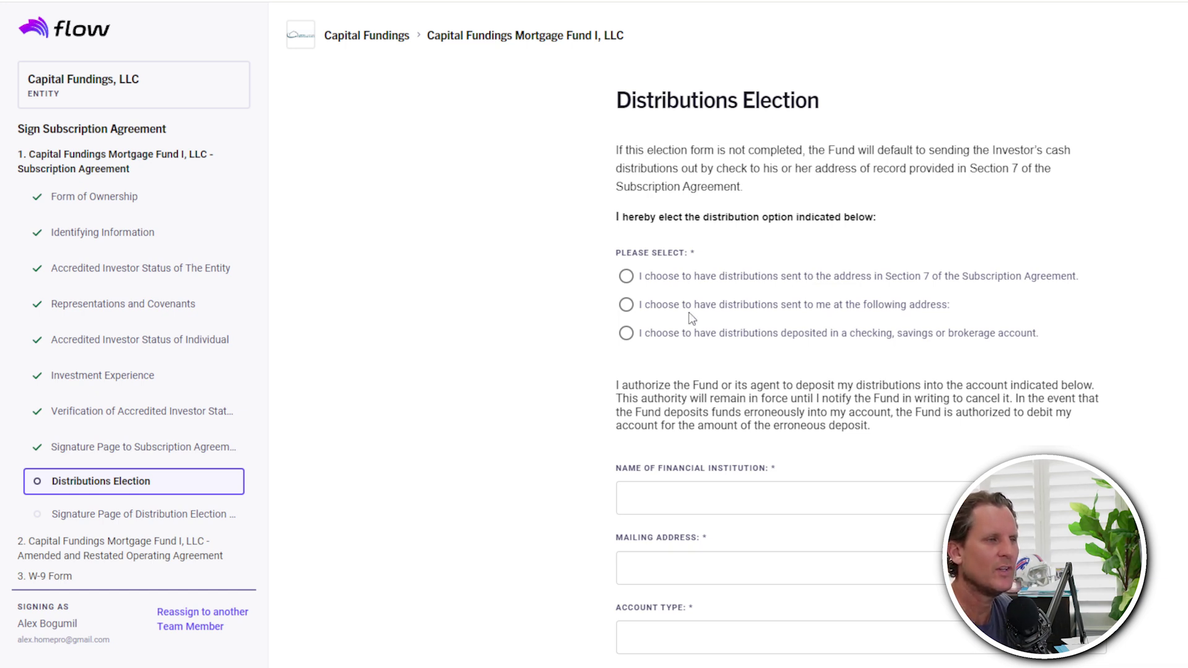
- Choose direct deposit for distributions with Bank of America as the financial institution
left_click(626, 334)
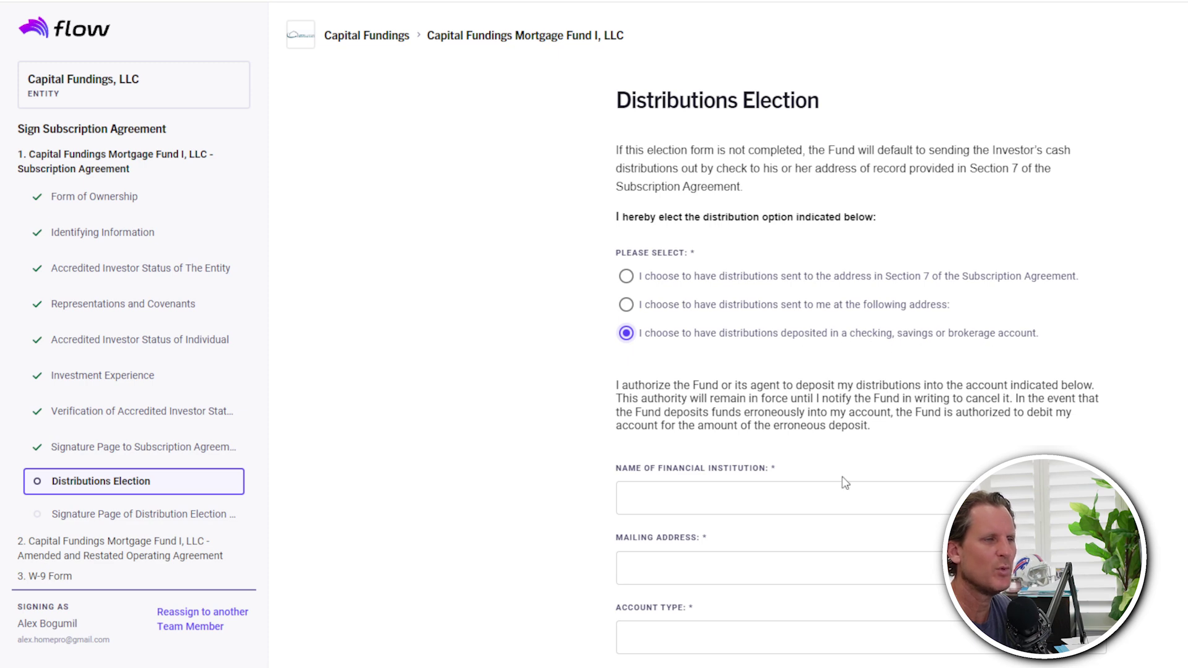
left_click(703, 498)
scroll(743, 488, "down", 3)
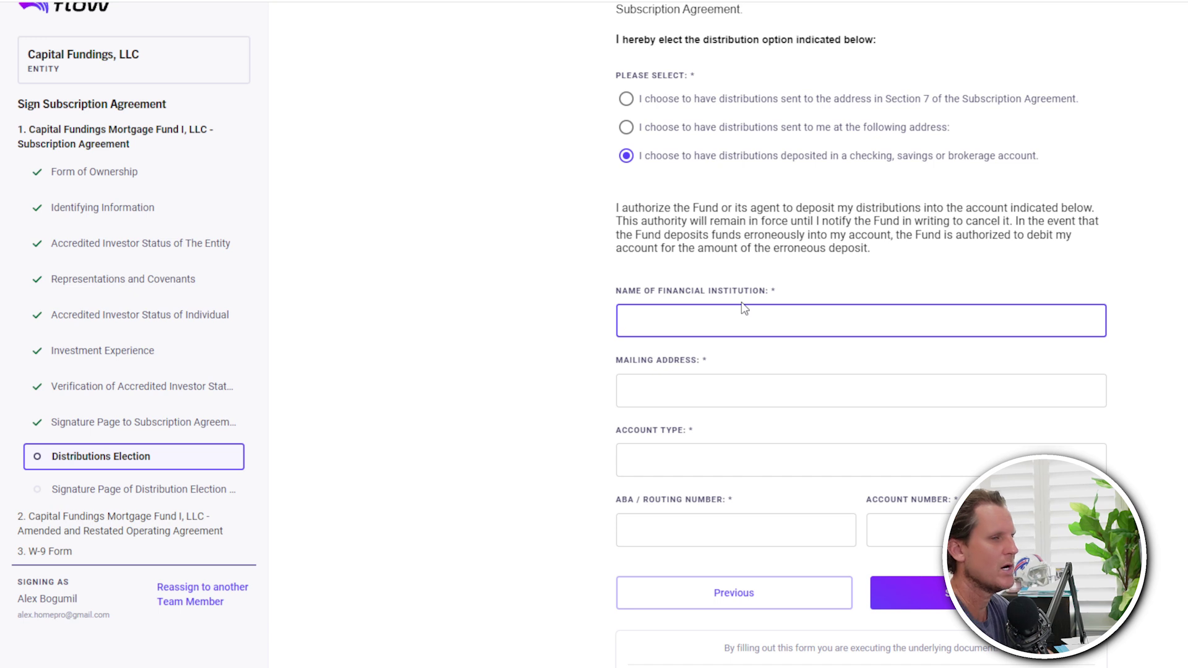
type("Bank of America")
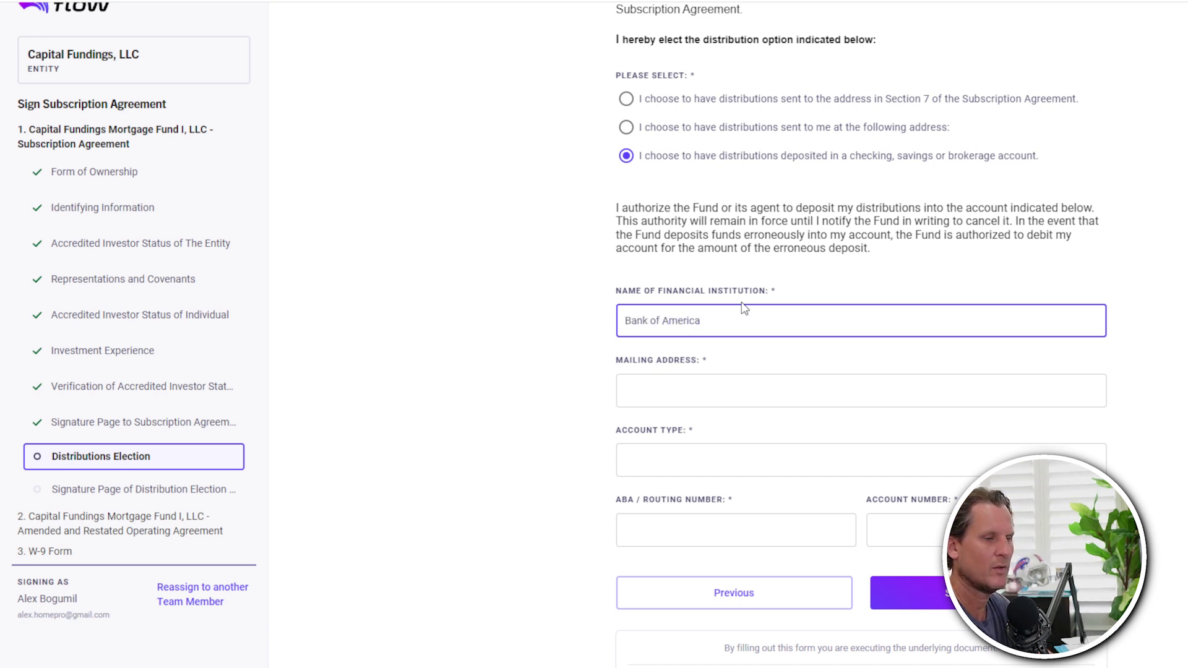
key("Tab")
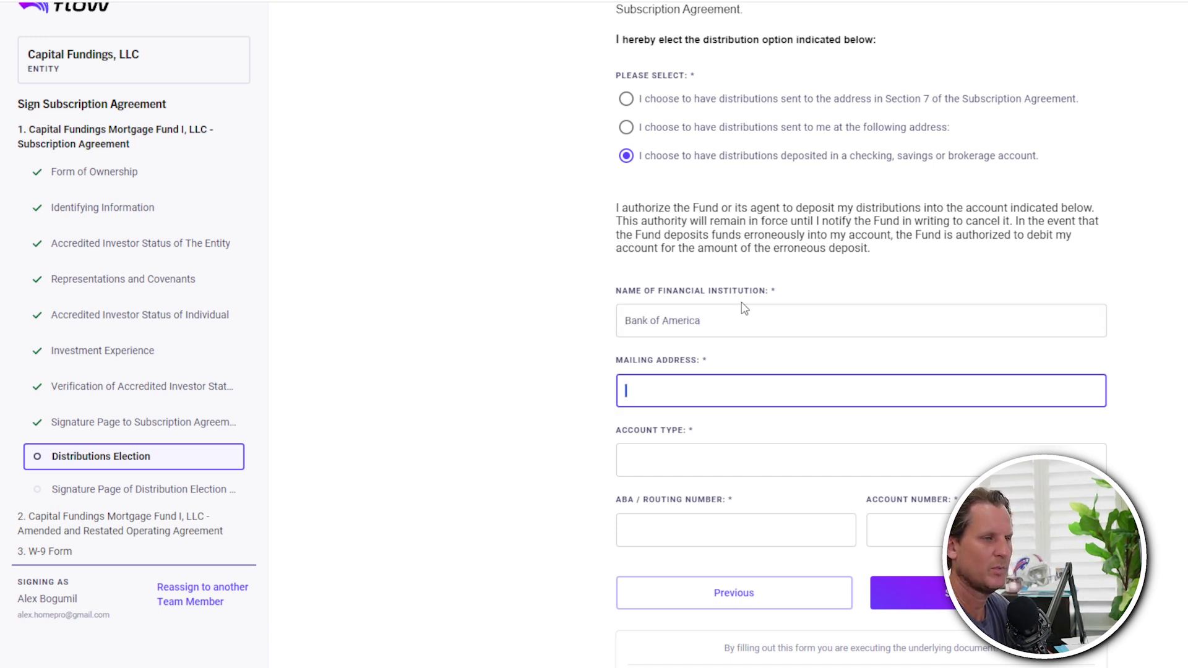
- Enter the bank's mailing address, Checking account type, routing and account numbers, then save
key("Tab")
type("Checking")
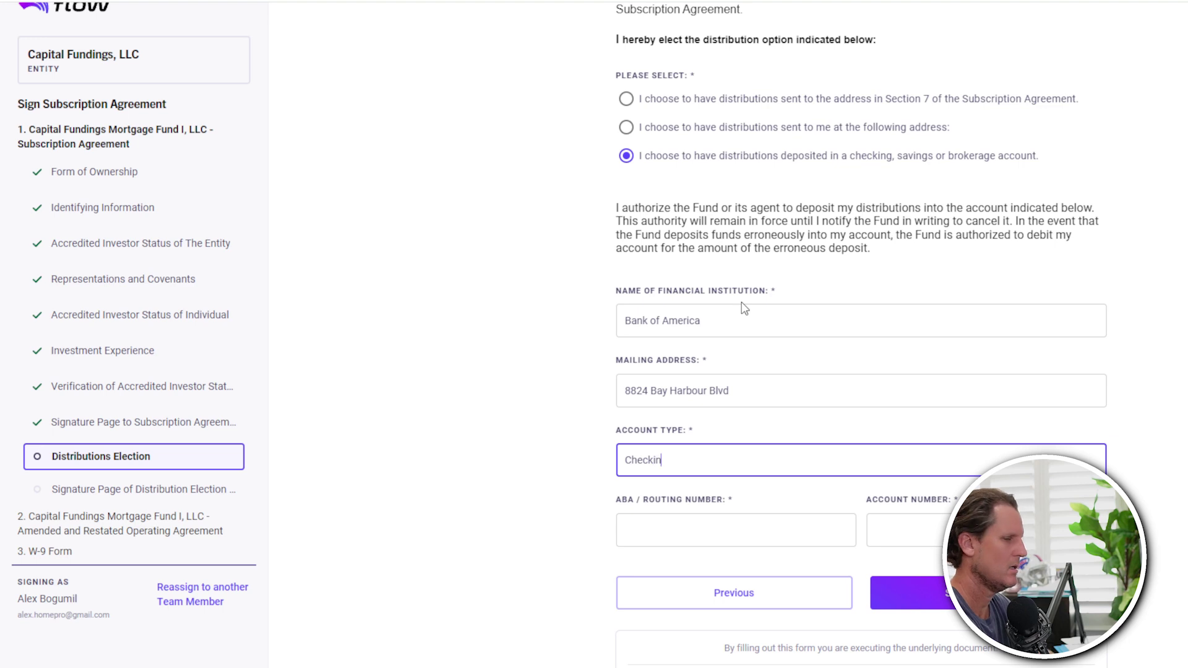
key("Tab")
type("06")
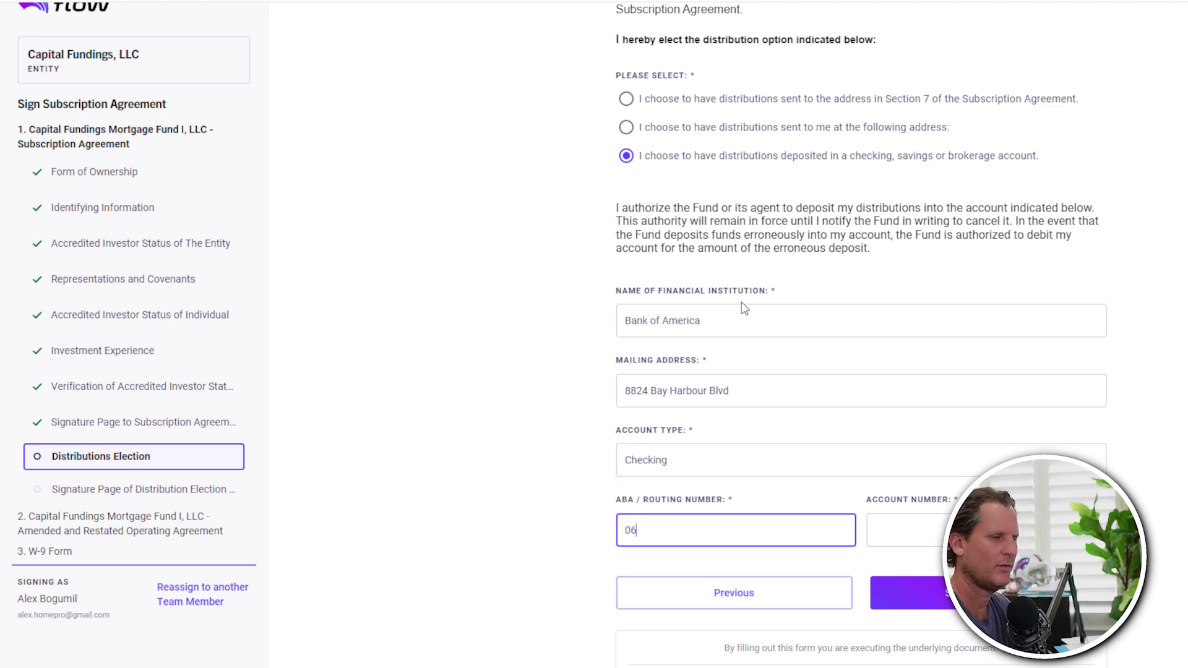
type("2333")
type("999999999999")
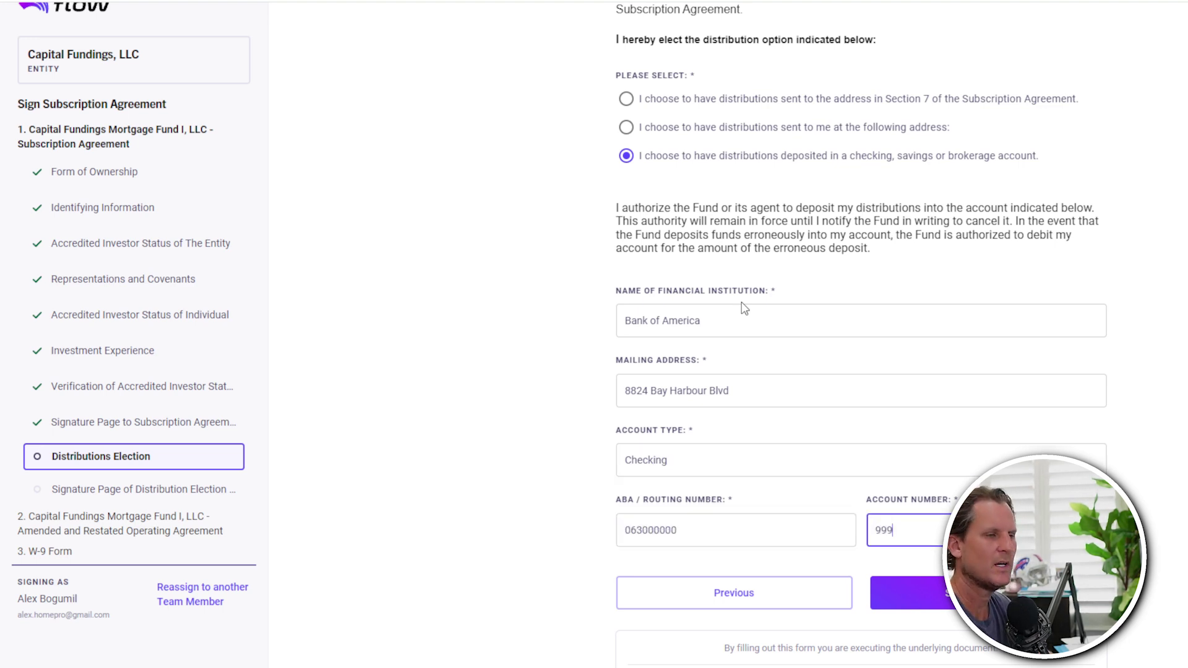
key("Tab")
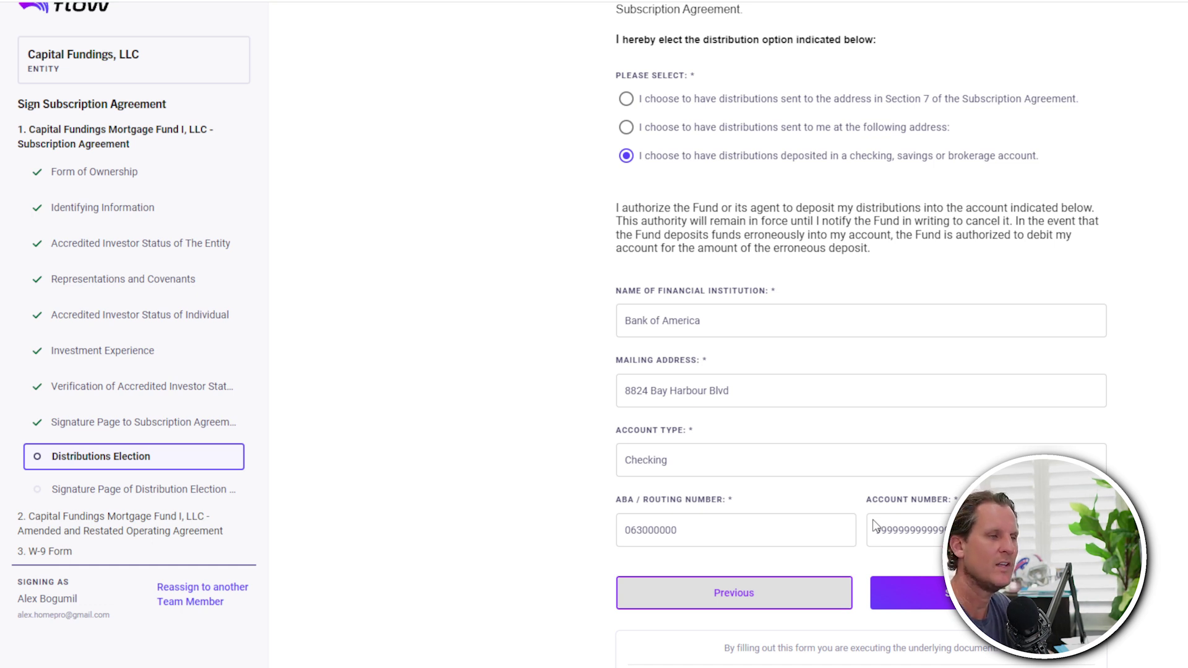
left_click(996, 593)
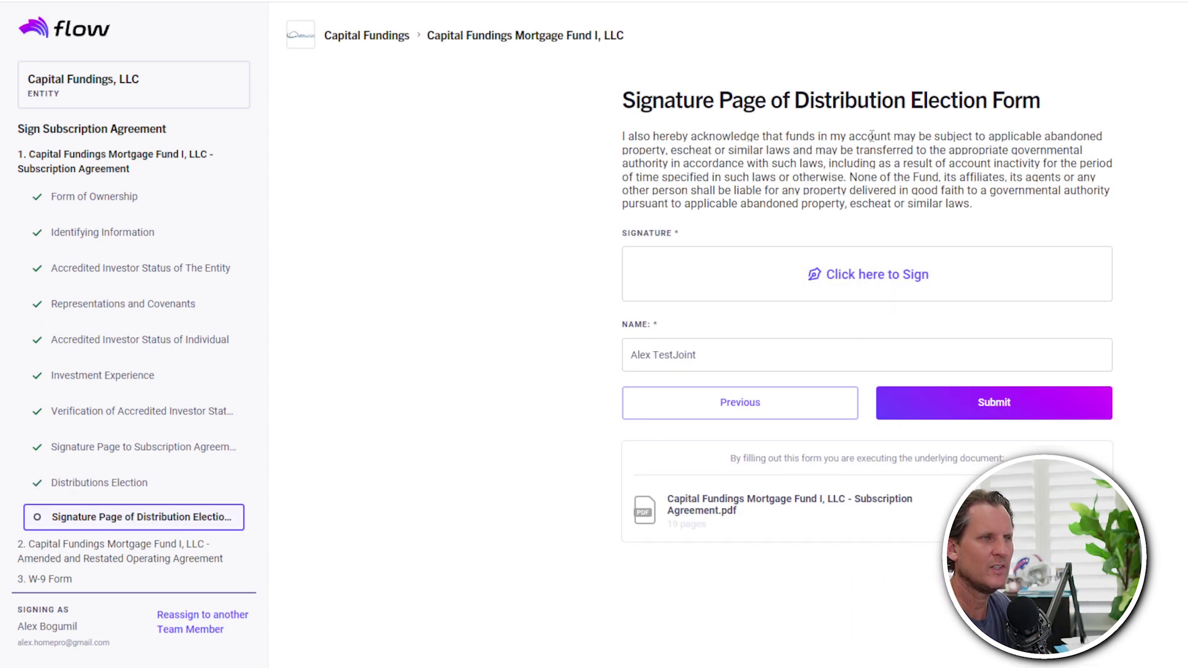
- Sign the Distribution Election Form and submit the subscription agreement
left_click(851, 283)
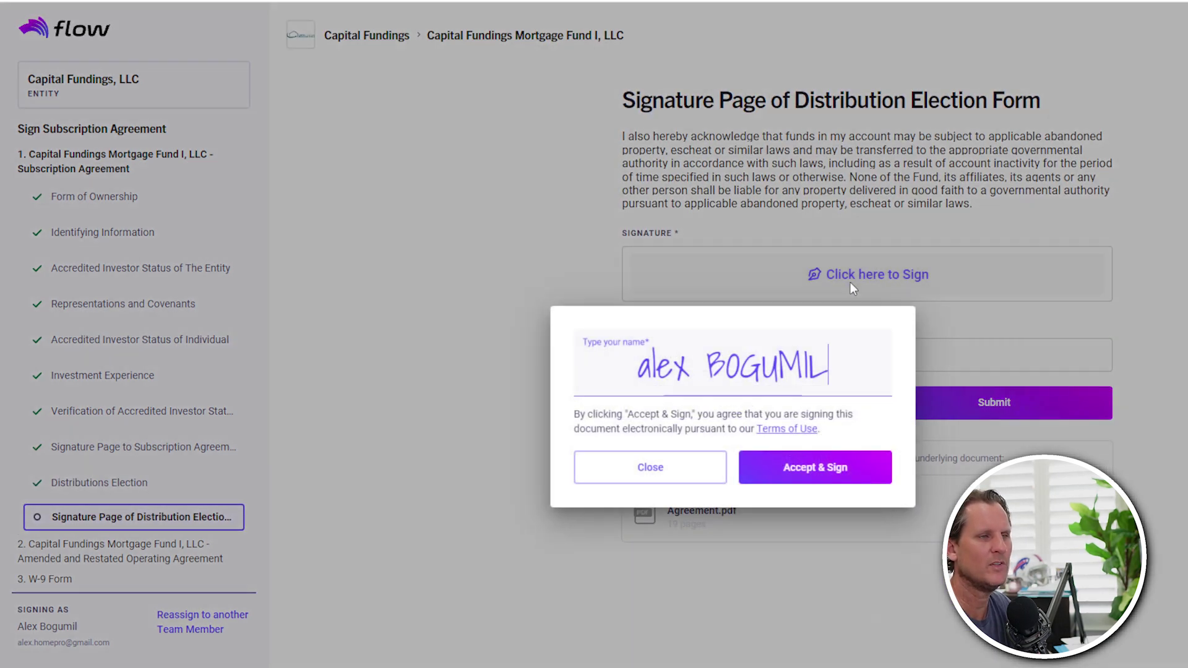
left_click(800, 473)
left_click(955, 403)
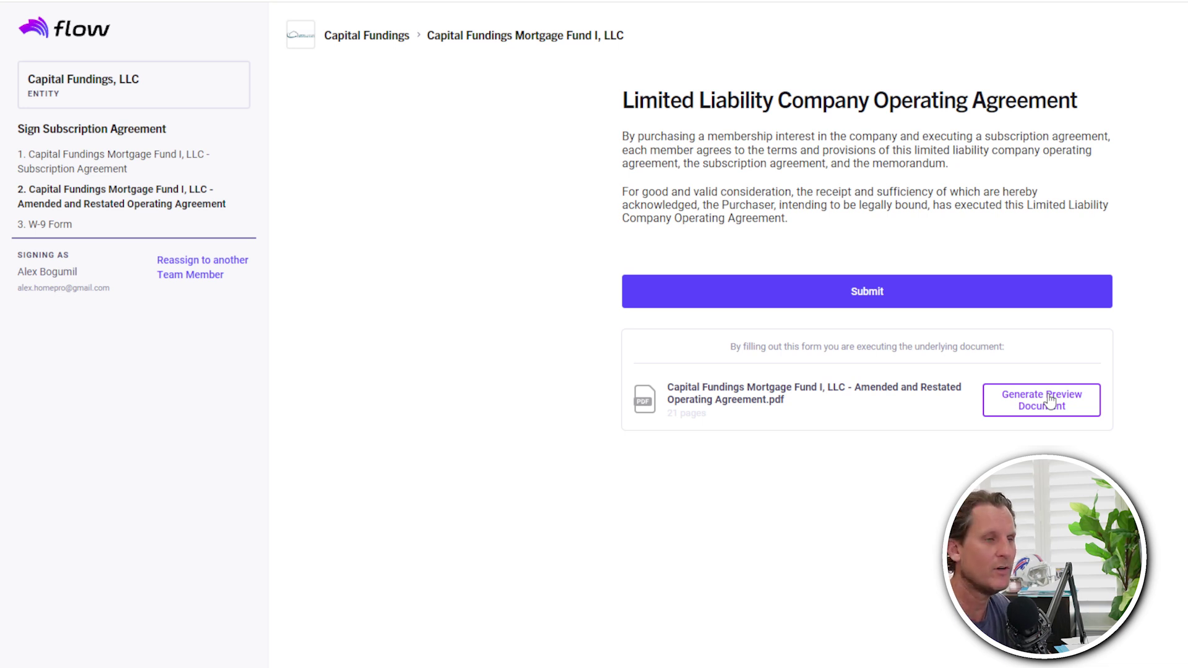
- Submit the Operating Agreement, then sign the prefilled W-9 for Capital Fundings, LLC
left_click(861, 294)
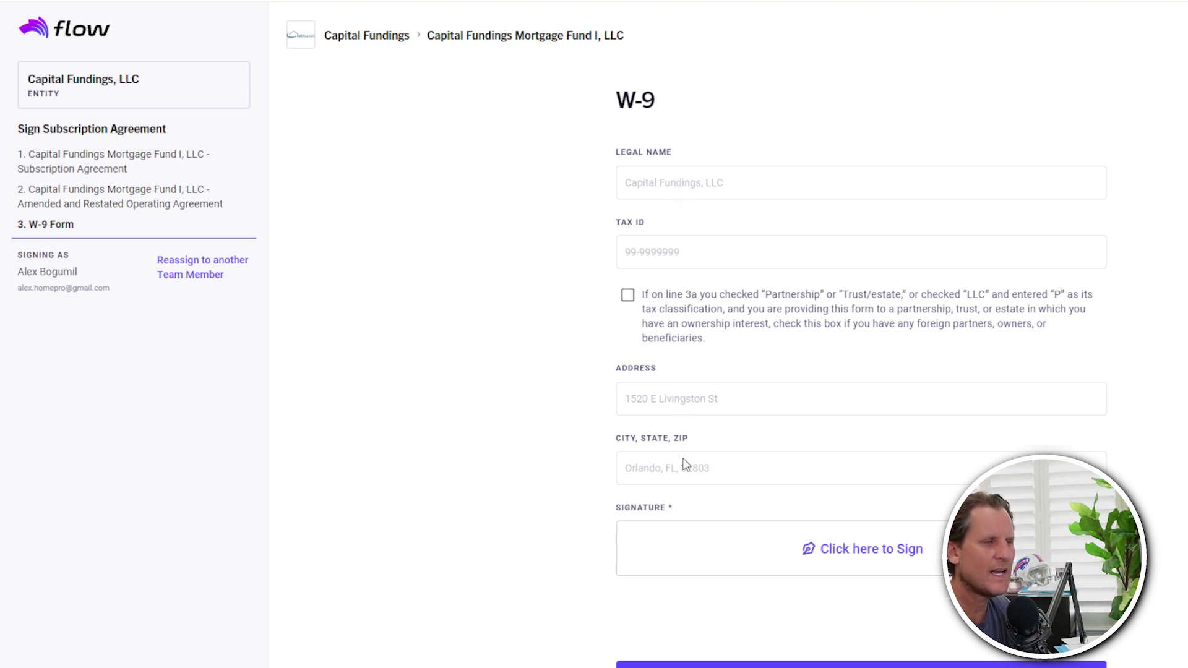
left_click(875, 560)
left_click(847, 477)
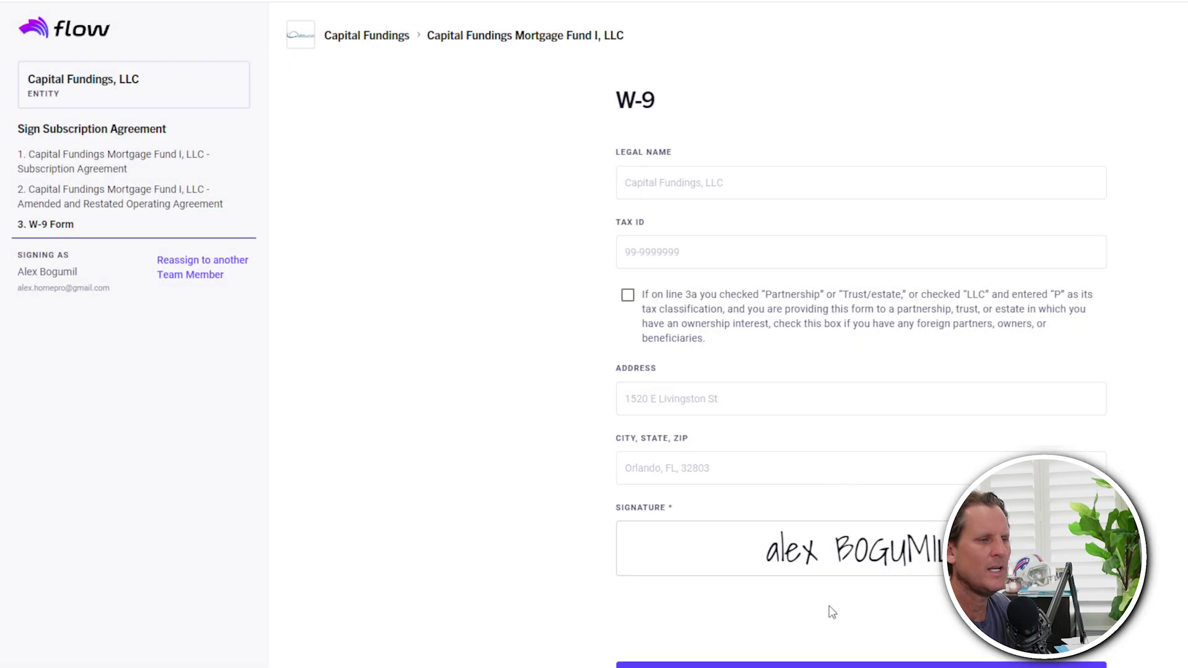